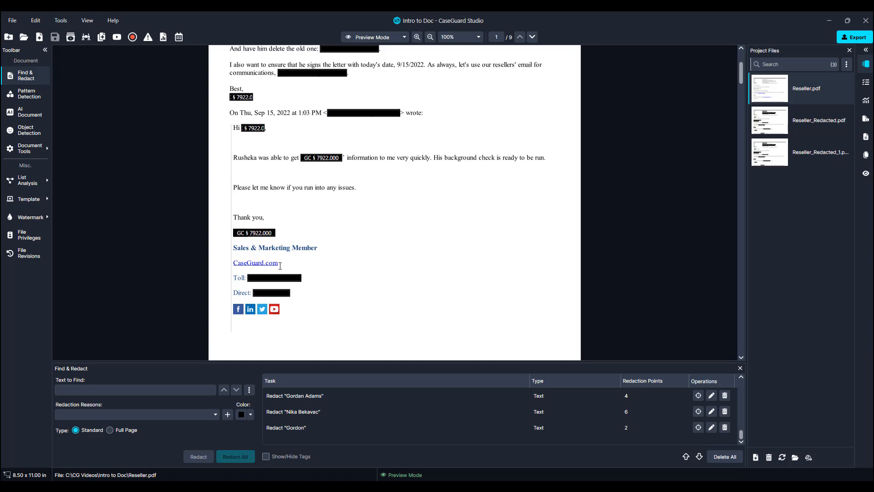
# Step: Redact every occurrence of "CaseGuard.com" in the document with the redaction reason PC § 11167.5
pyautogui.moveTo(279, 265); pyautogui.dragTo(235, 266)
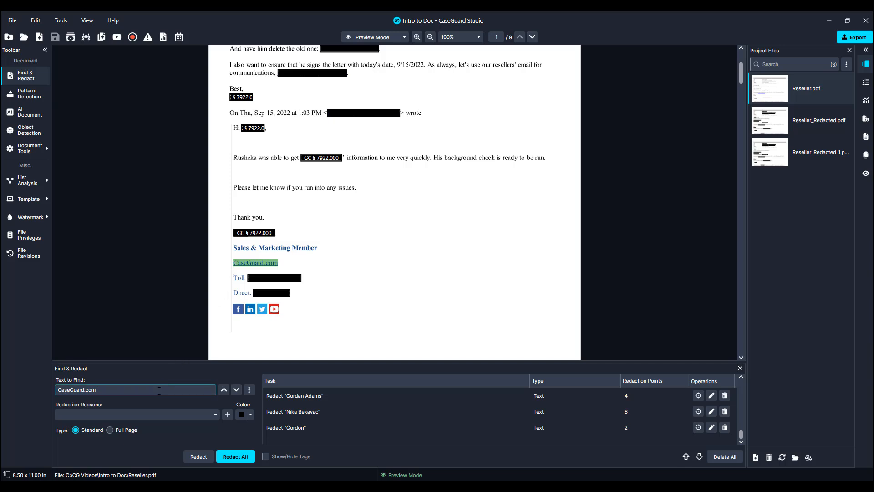
pyautogui.click(156, 414)
pyautogui.scroll(-2, 167, 377)
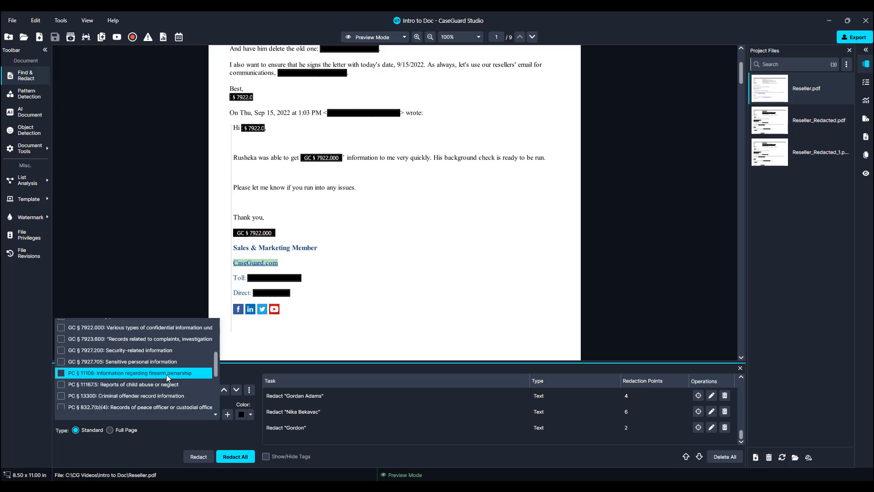
pyautogui.click(166, 385)
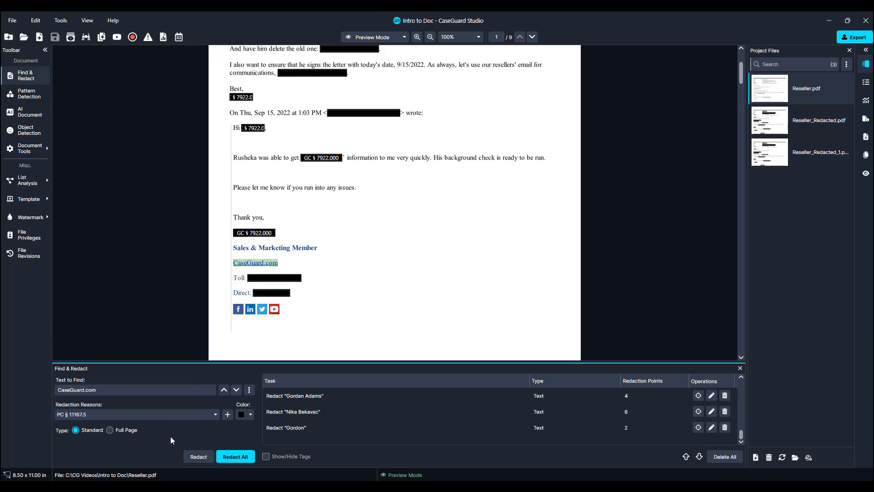
pyautogui.click(235, 456)
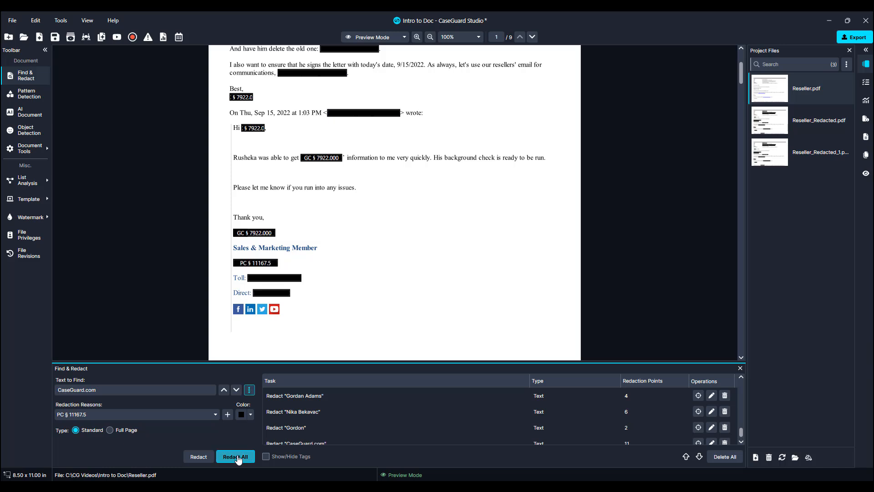
pyautogui.scroll(-1, 412, 417)
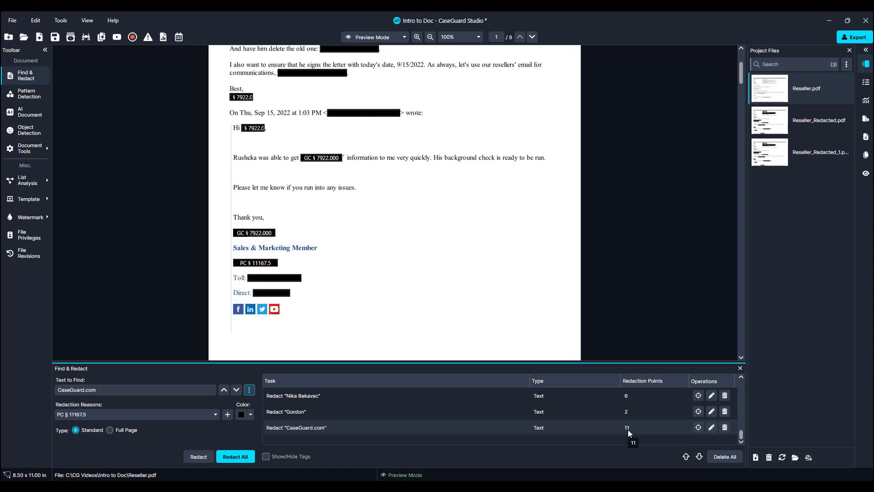
# Step: Generate the Exemption Log report for Reseller.pdf and examine the redaction entries and their legal basis on its first seven pages
pyautogui.click(165, 38)
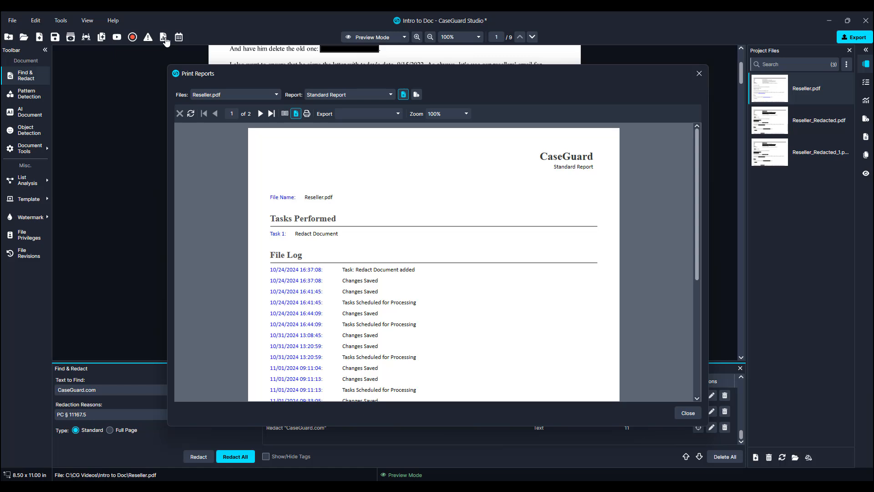
pyautogui.click(321, 95)
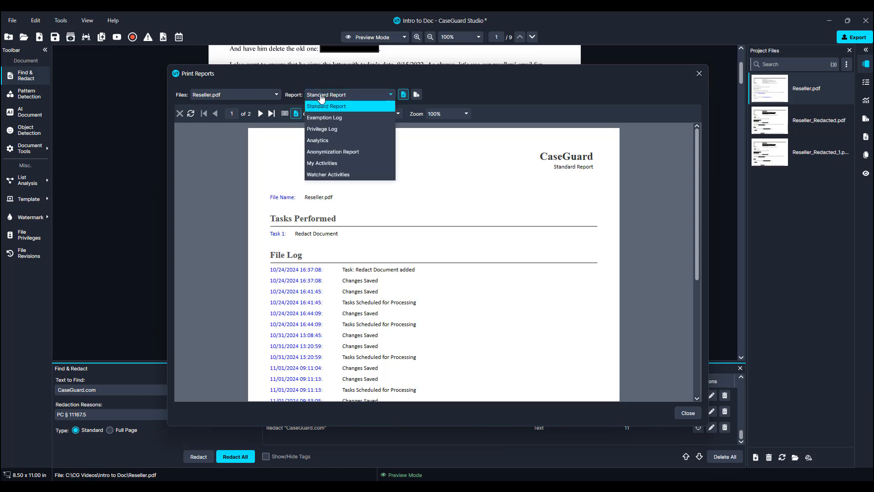
pyautogui.click(320, 117)
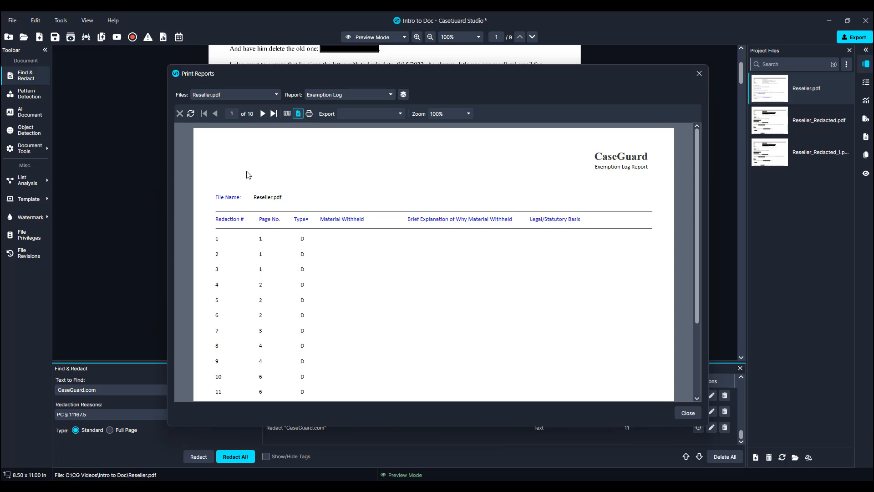
pyautogui.scroll(-3, 248, 175)
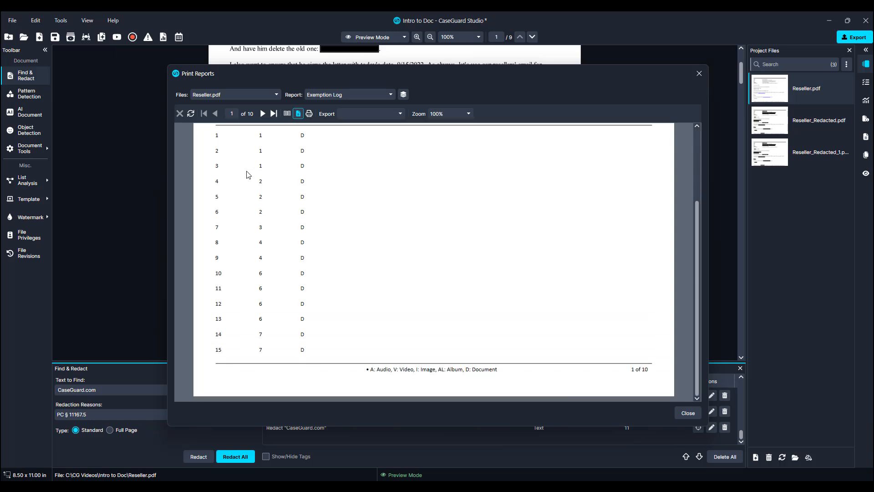
pyautogui.click(263, 113)
pyautogui.click(263, 114)
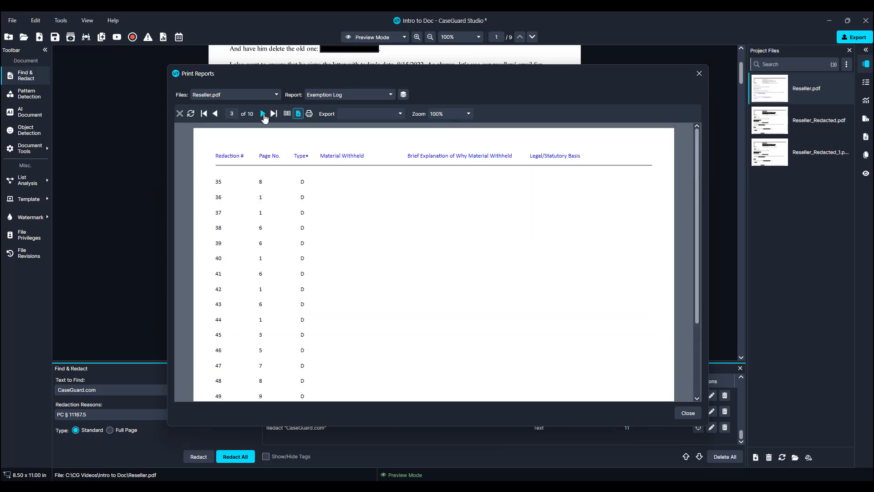
pyautogui.click(263, 114)
pyautogui.click(262, 113)
pyautogui.click(262, 114)
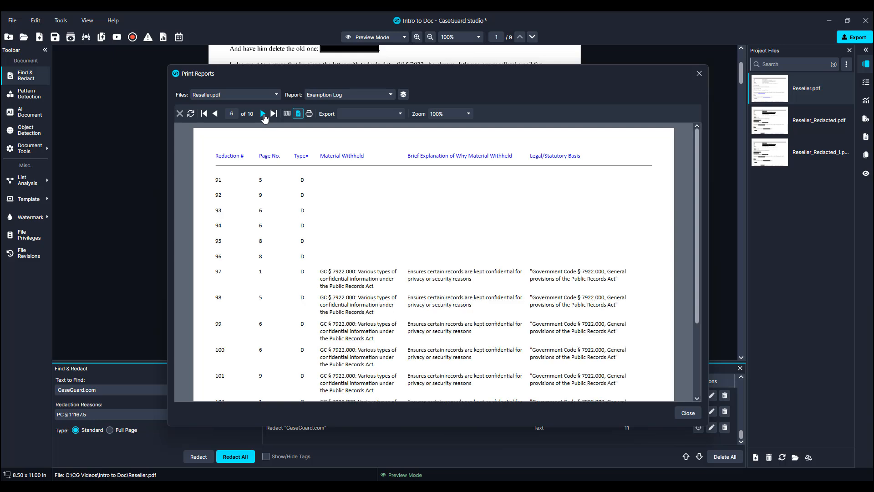
pyautogui.click(263, 114)
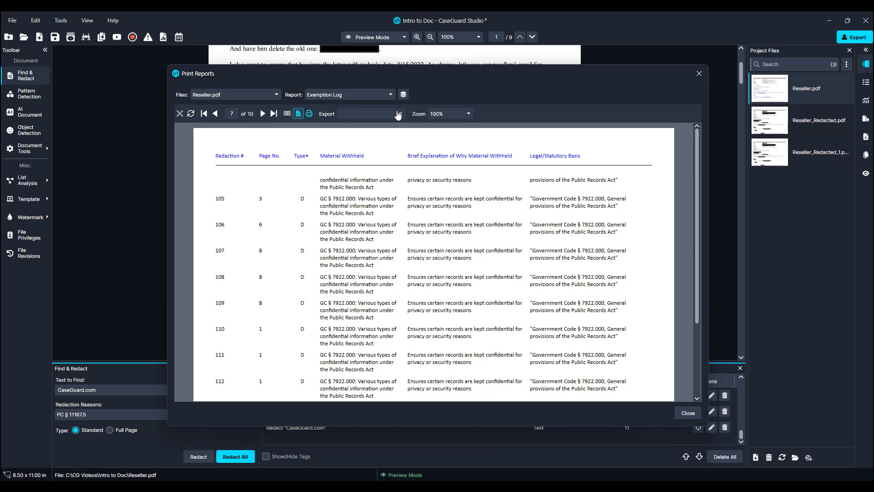
pyautogui.click(699, 73)
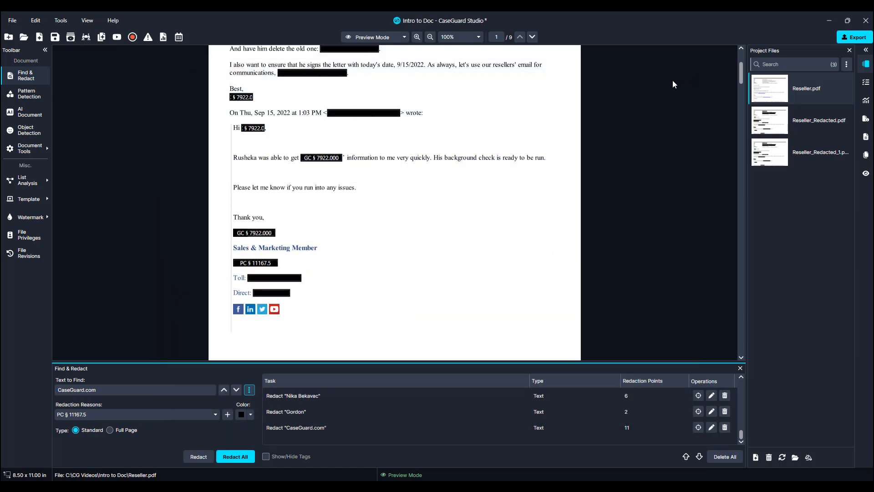
# Step: Open the agency details in the settings and review the name, division, address, phone, email and website fields
pyautogui.click(61, 20)
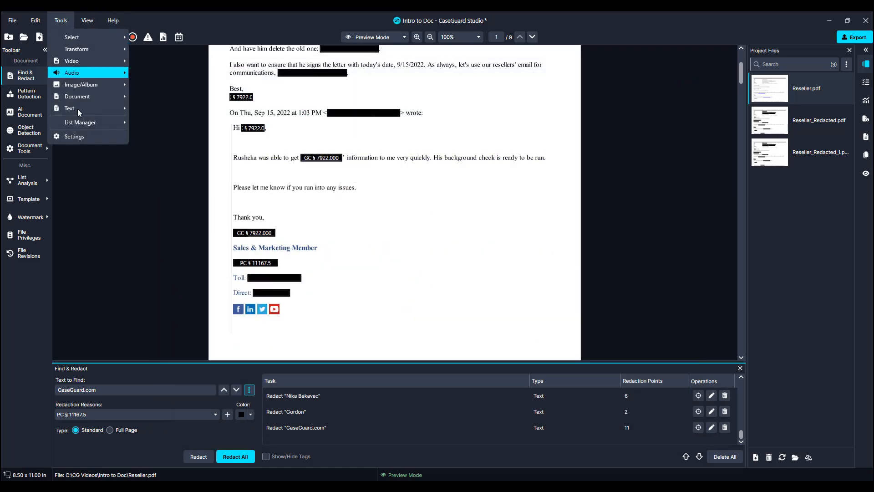
pyautogui.click(77, 136)
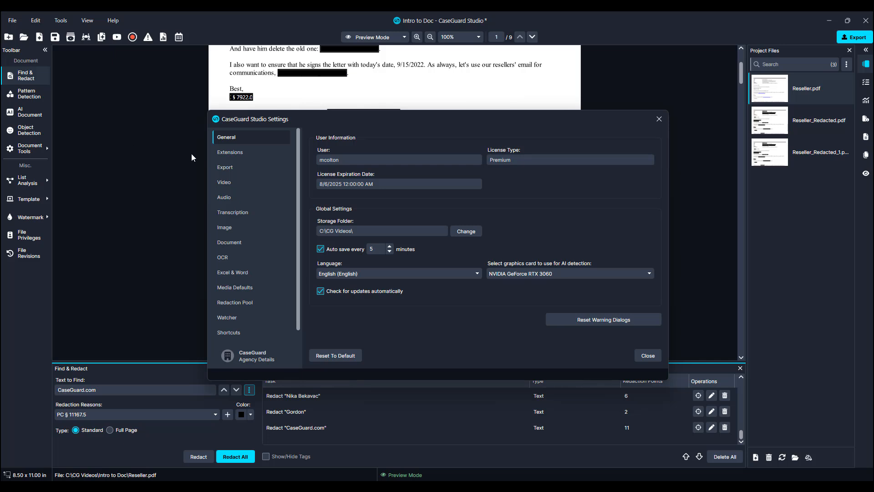
pyautogui.click(253, 360)
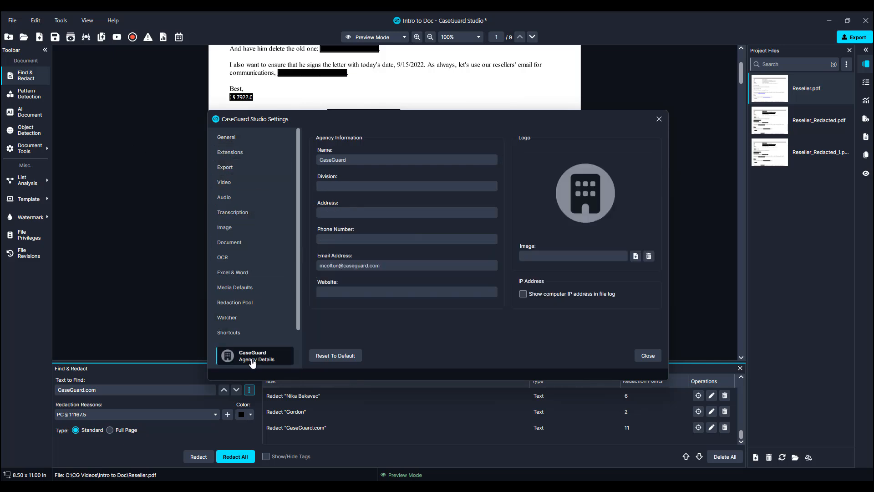
pyautogui.click(349, 162)
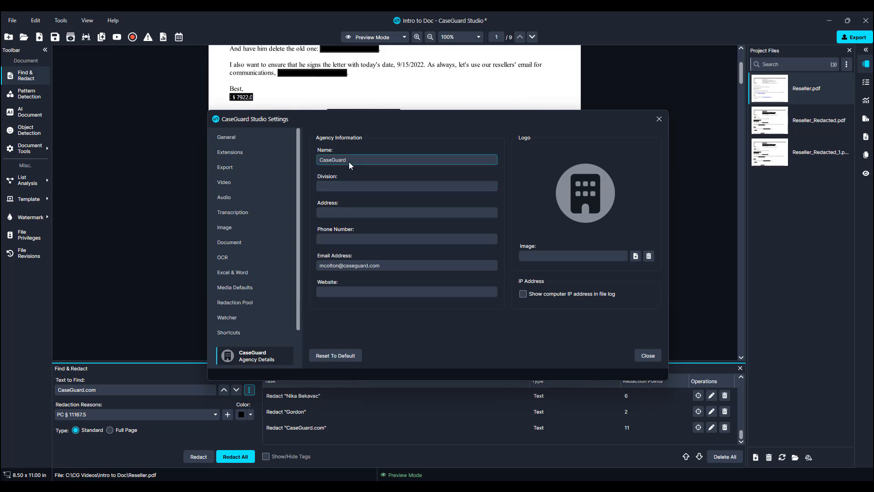
pyautogui.click(350, 184)
pyautogui.click(349, 212)
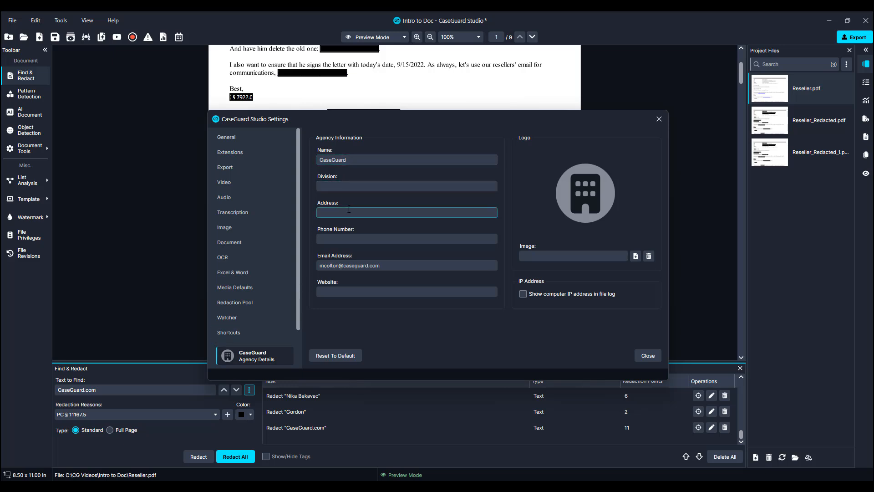
pyautogui.click(348, 237)
pyautogui.click(349, 267)
pyautogui.click(350, 292)
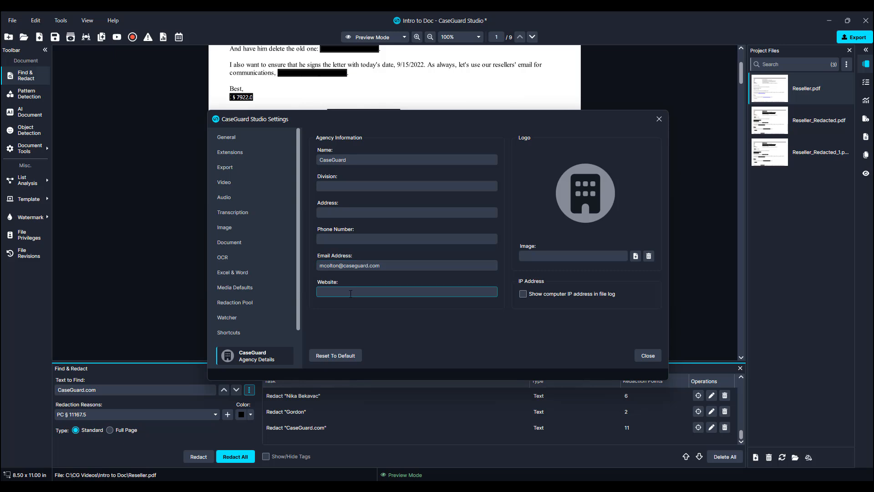
# Step: Set the agency logo to "Icon dark bkg.png" from Downloads and check it on the Exemption Log report
pyautogui.click(636, 256)
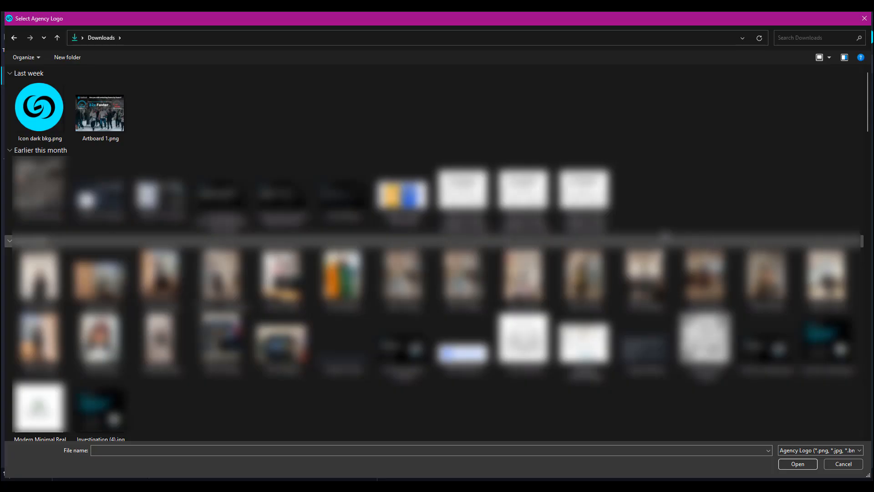
pyautogui.click(40, 109)
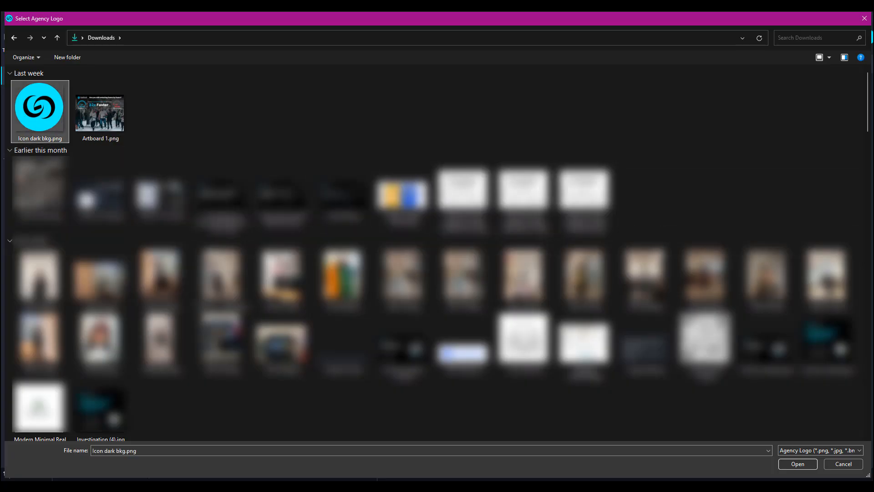
pyautogui.click(791, 469)
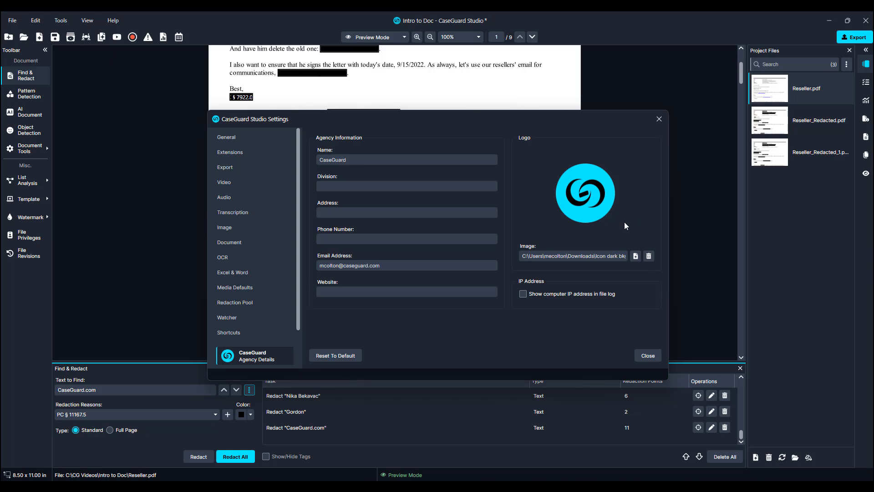
pyautogui.click(646, 355)
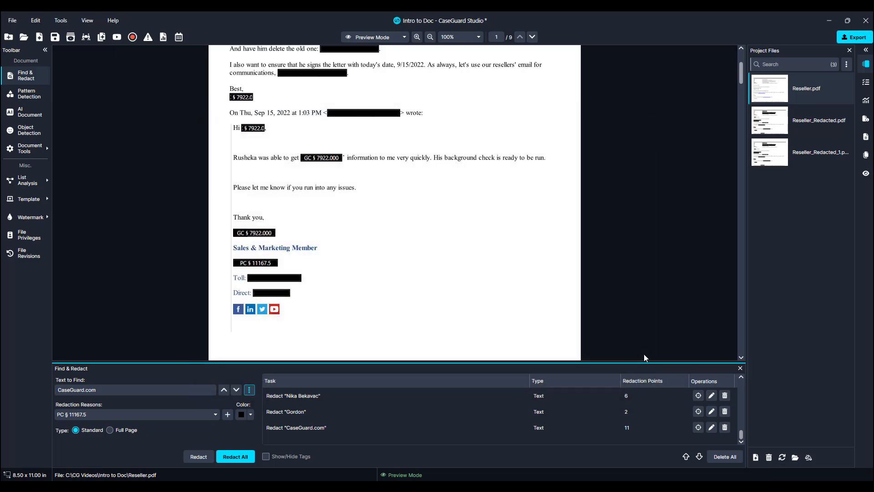
pyautogui.click(164, 36)
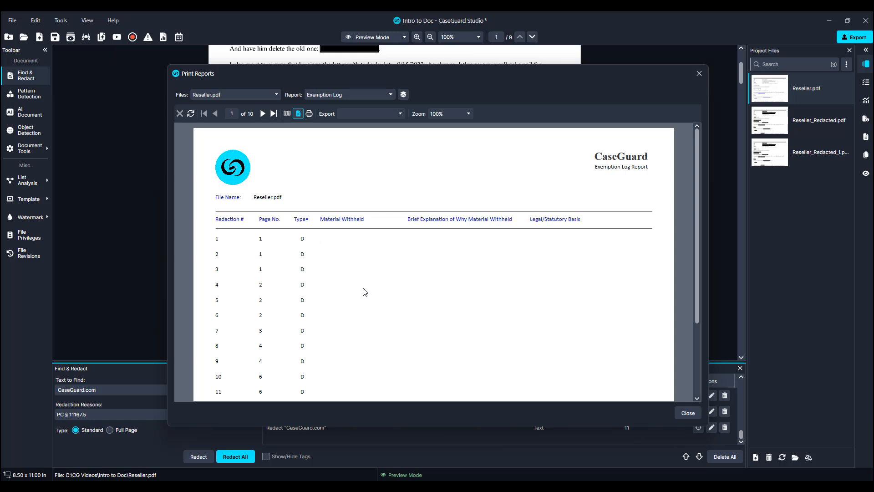
pyautogui.click(700, 73)
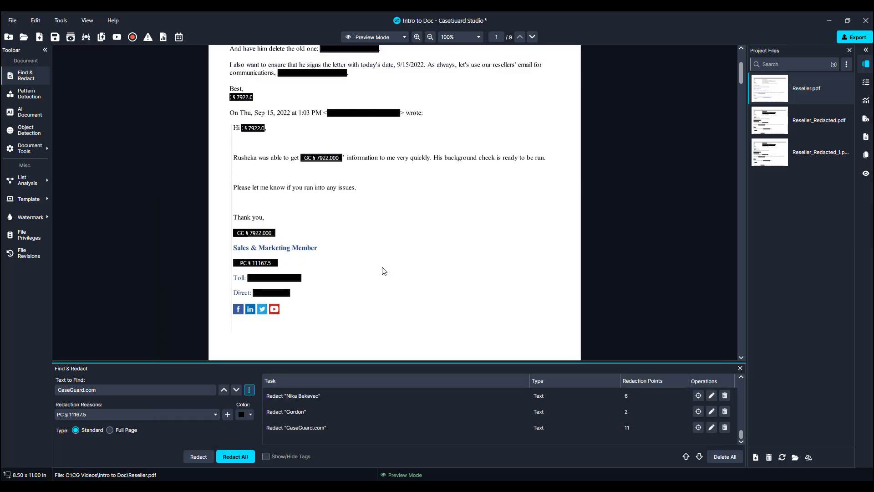
# Step: Assign the redaction reason GC § 7927.705, Sensitive personal information, to the redacted direct phone number in the signature
pyautogui.click(278, 293)
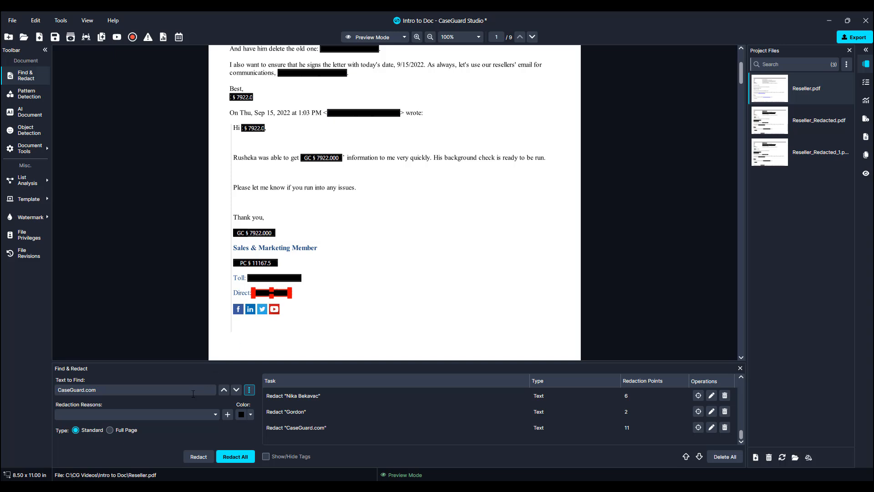
pyautogui.click(182, 415)
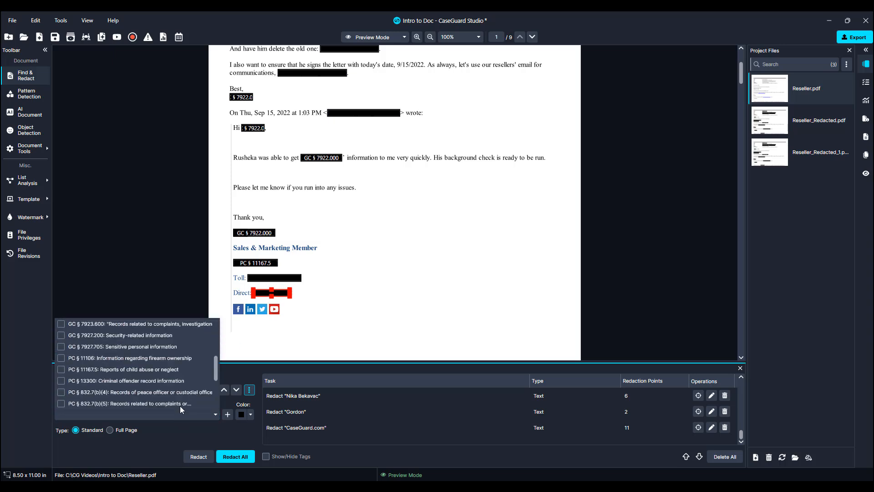
pyautogui.click(171, 346)
pyautogui.click(290, 330)
pyautogui.scroll(-1, 290, 330)
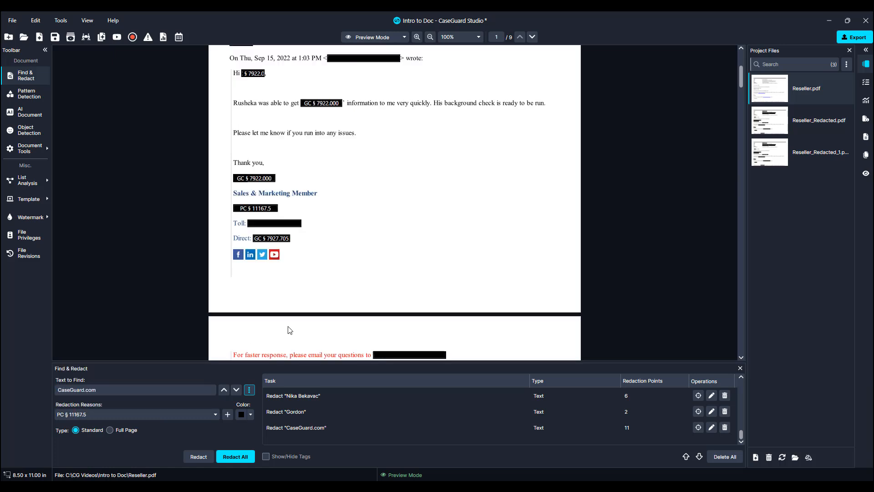
# Step: Assign the reason PC § 832.7(b)(6)(C) to the redactions after "Toll:", "1:03 PM" and "communications," together, and check its description
pyautogui.scroll(2, 290, 329)
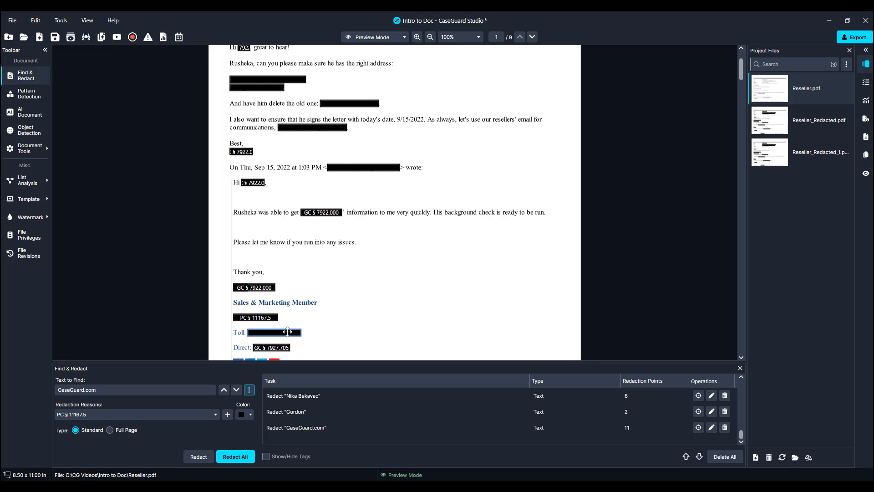
pyautogui.click(288, 331)
pyautogui.keyDown('ctrl'); pyautogui.click(344, 165); pyautogui.keyUp('ctrl')
pyautogui.keyDown('ctrl'); pyautogui.click(323, 127); pyautogui.keyUp('ctrl')
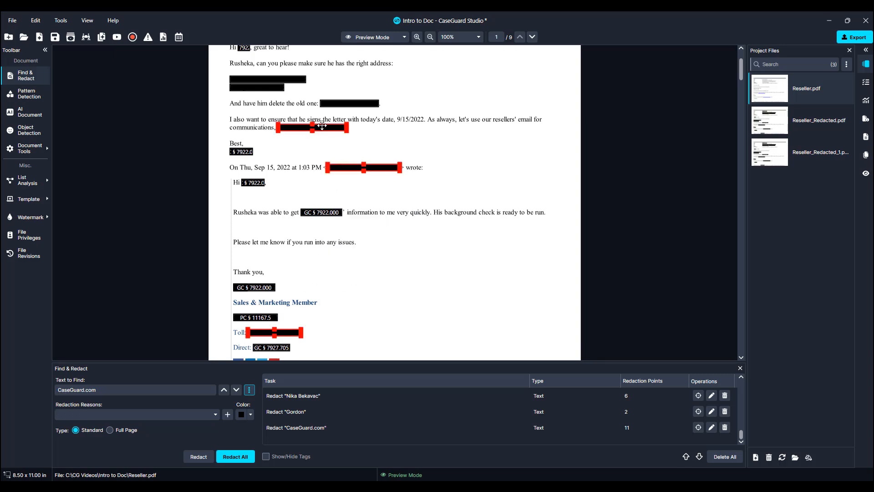
pyautogui.click(174, 412)
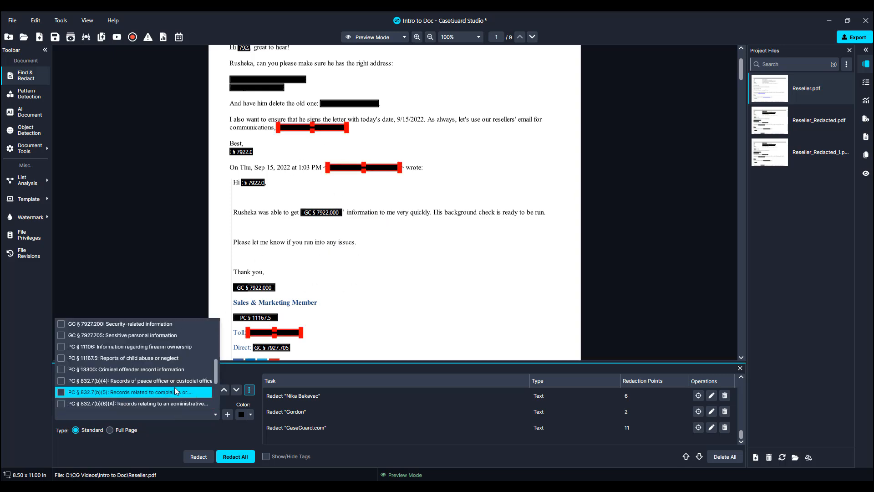
pyautogui.click(176, 384)
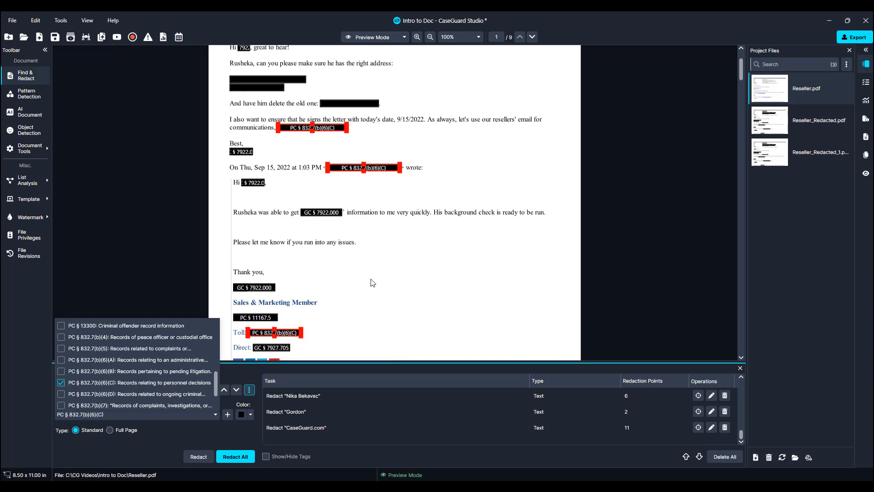
pyautogui.click(352, 297)
pyautogui.moveTo(392, 164)
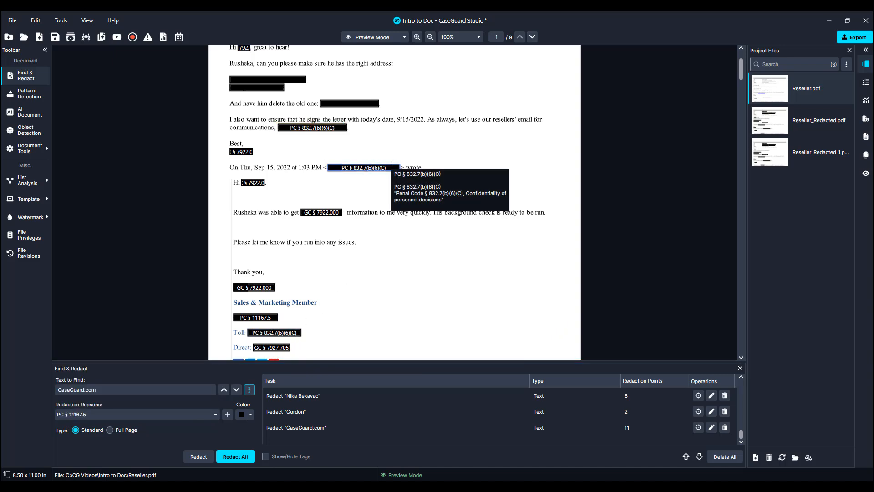
# Step: Assign the redaction reason PC § 832.7(b)(7) to all redactions in Reseller.pdf at once
pyautogui.scroll(2, 393, 164)
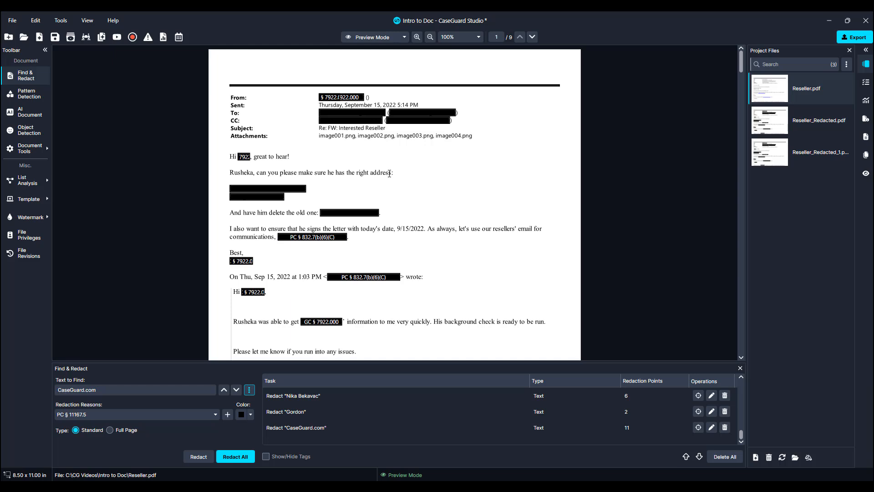
pyautogui.click(358, 211)
pyautogui.rightClick(357, 210)
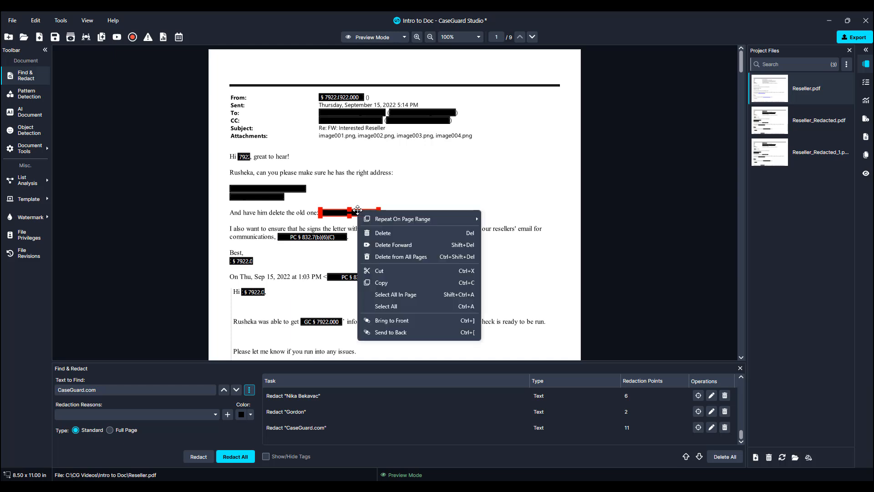
pyautogui.click(386, 306)
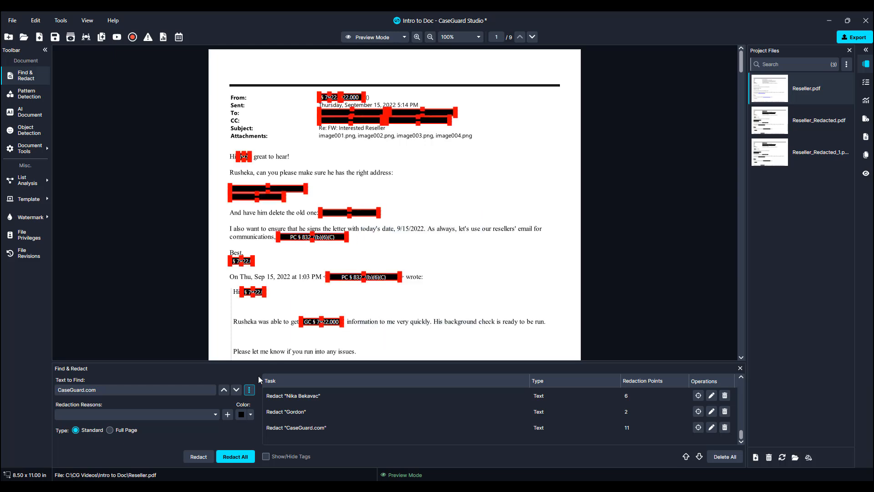
pyautogui.click(196, 415)
pyautogui.scroll(-3, 195, 395)
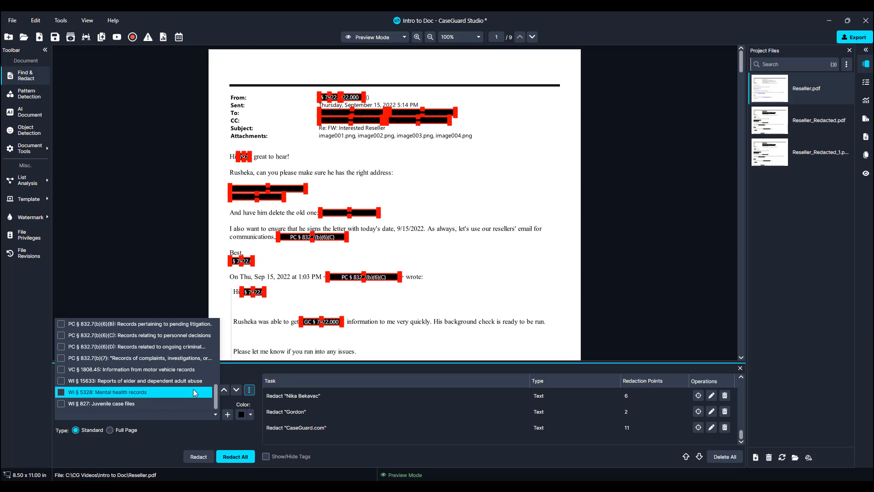
pyautogui.click(183, 354)
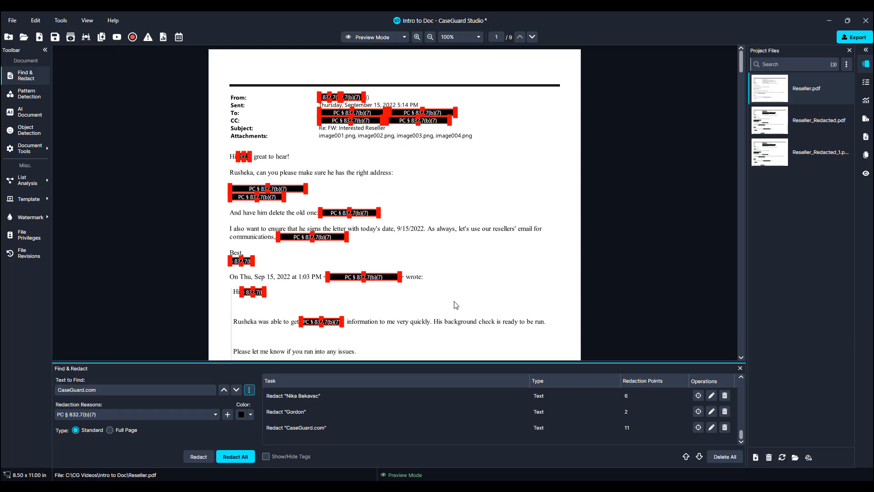
pyautogui.click(456, 305)
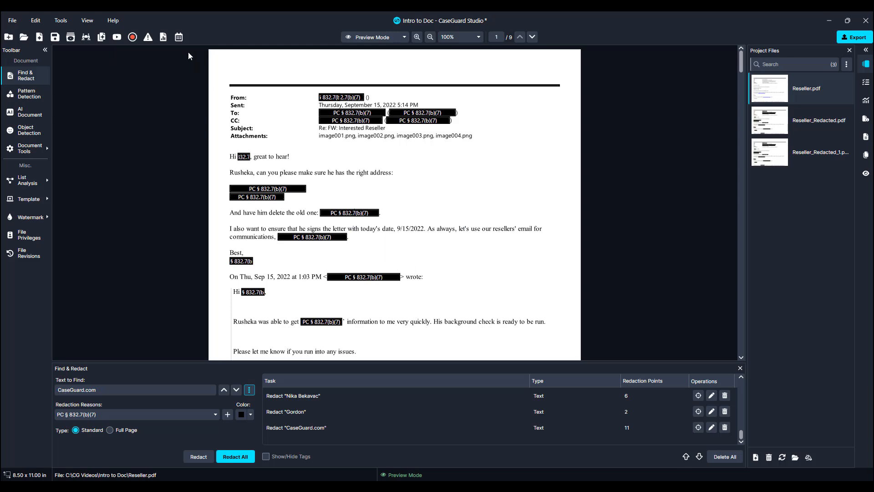
# Step: Open the Exemption Log report for Reseller.pdf, check its entries and export it as an Acrobat (PDF) file
pyautogui.click(163, 37)
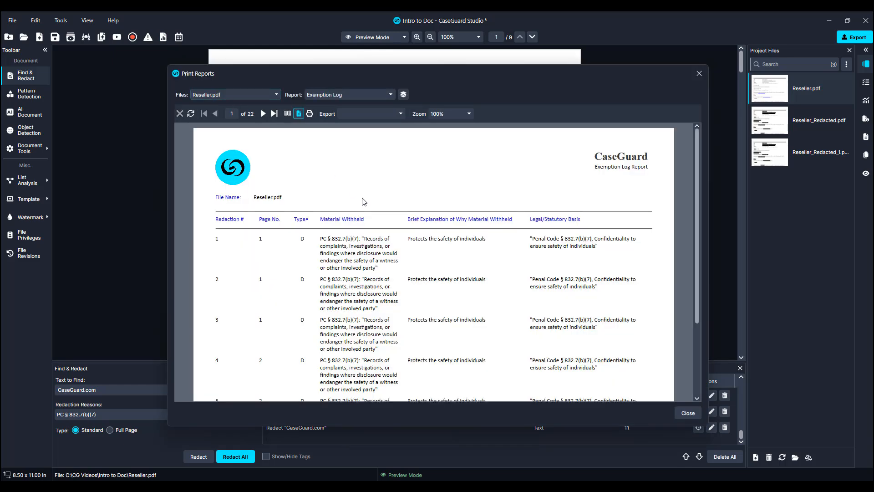
pyautogui.scroll(-5, 364, 202)
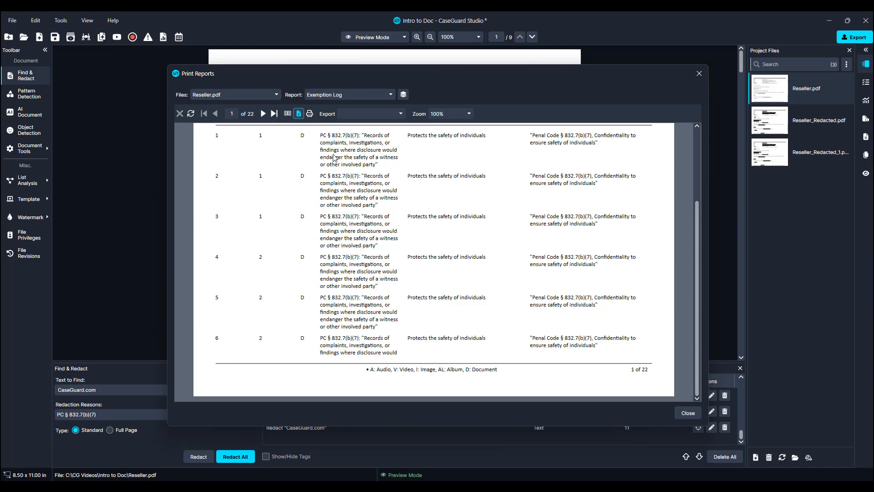
pyautogui.click(353, 116)
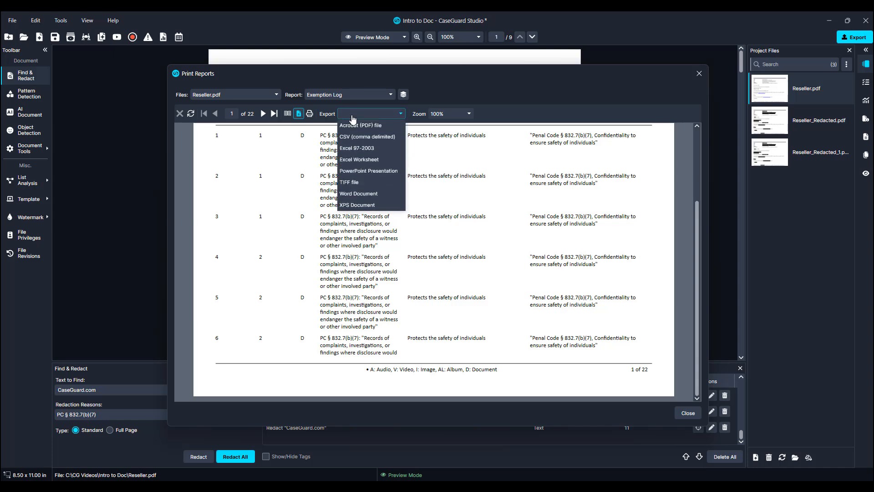
pyautogui.click(355, 126)
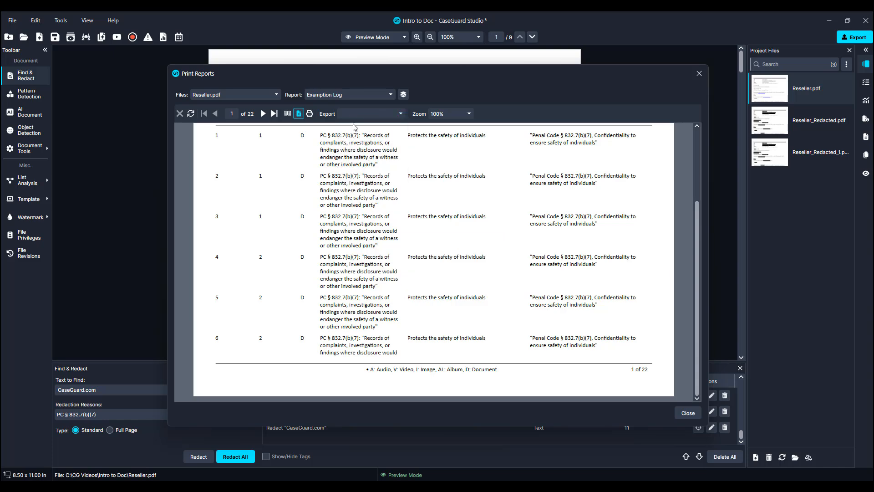
pyautogui.press('Return')
pyautogui.click(689, 412)
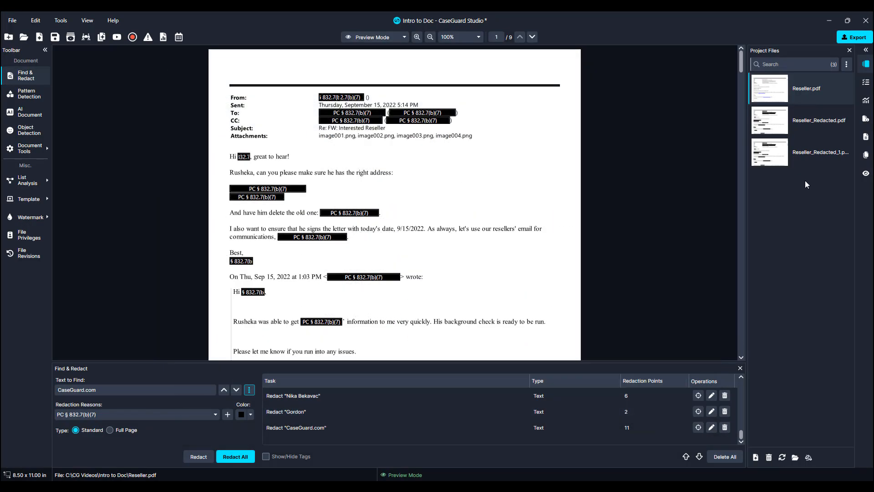
# Step: Export the redacted Reseller.pdf and open the exported copy from the project files' folder in Adobe Acrobat
pyautogui.click(854, 36)
pyautogui.click(534, 297)
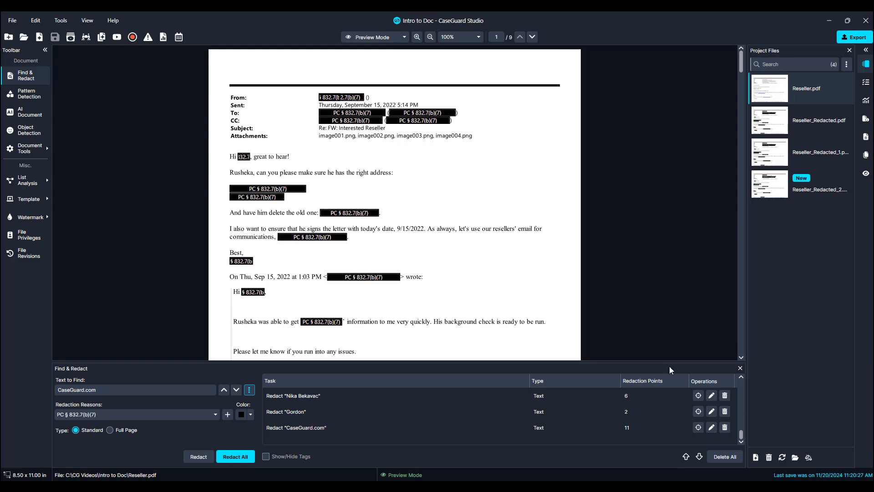
pyautogui.click(796, 459)
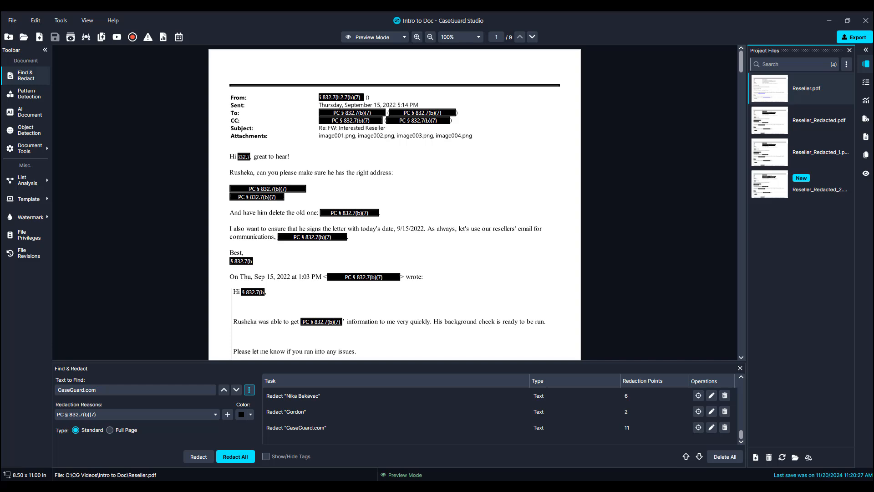
pyautogui.moveTo(873, 159); pyautogui.dragTo(540, 12)
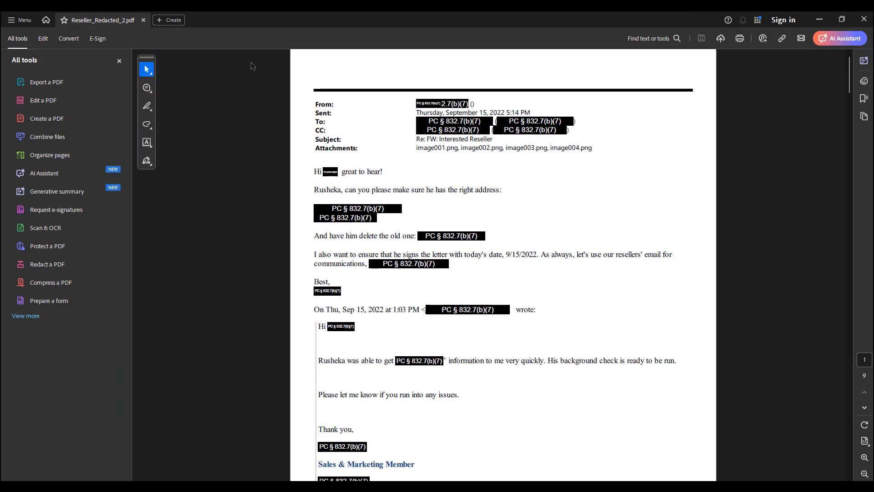
# Step: Examine the reason labels on the redactions and the matching comments across the pages of Reseller_Redacted_2.pdf
pyautogui.click(119, 65)
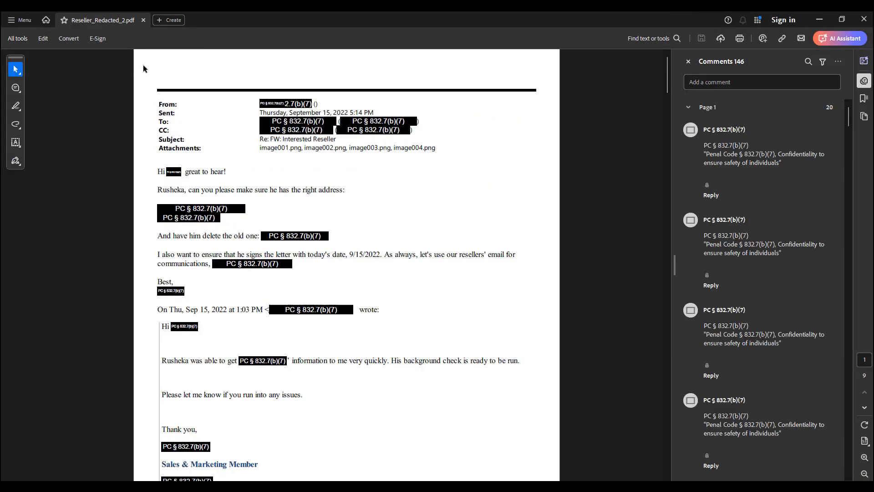
pyautogui.scroll(-2, 275, 133)
pyautogui.scroll(-10, 275, 133)
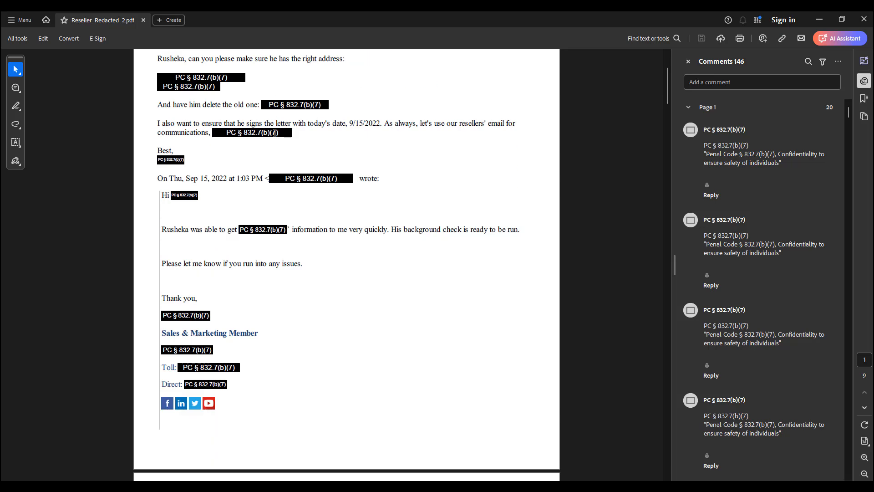
pyautogui.scroll(-20, 276, 138)
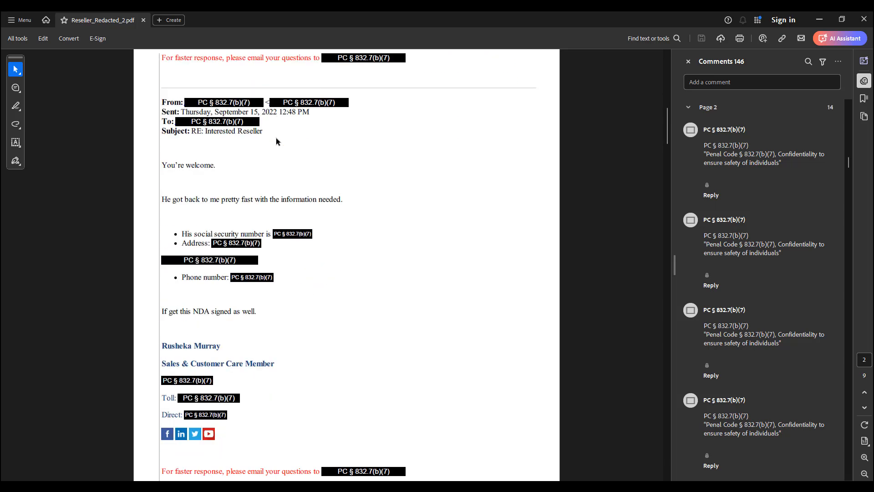
pyautogui.scroll(-20, 276, 141)
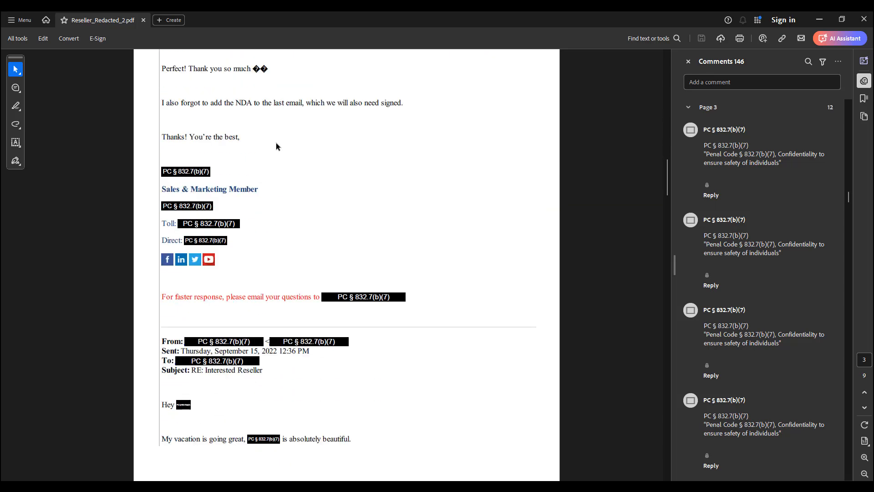
pyautogui.moveTo(664, 193); pyautogui.dragTo(679, 308)
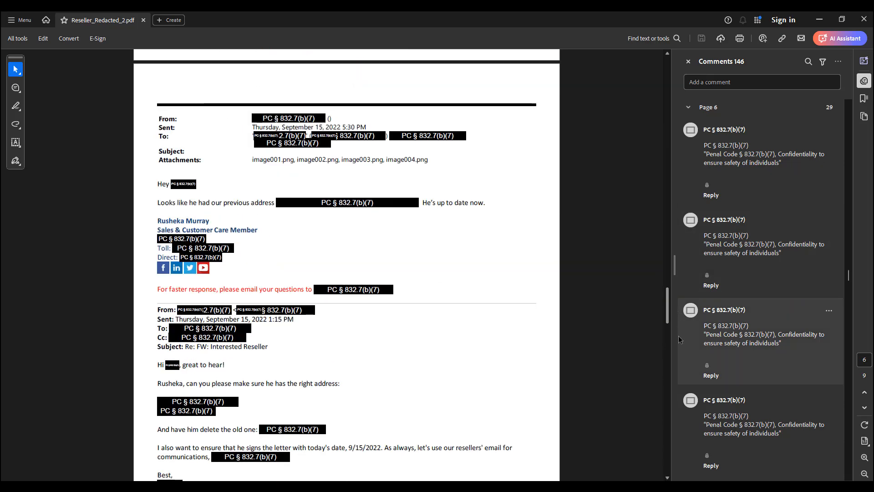
pyautogui.moveTo(680, 339); pyautogui.dragTo(671, 444)
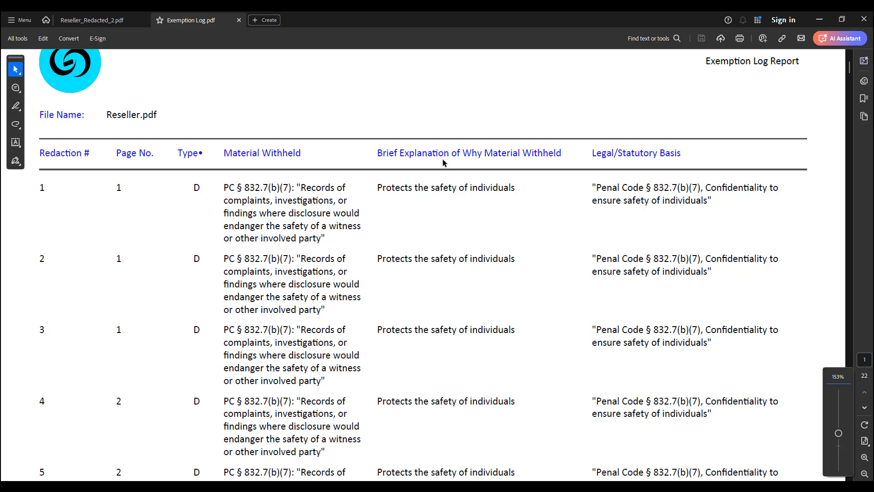
# Step: Review the logo and the redaction entries in Exemption Log.pdf, and close all open Acrobat documents
pyautogui.scroll(2, 443, 159)
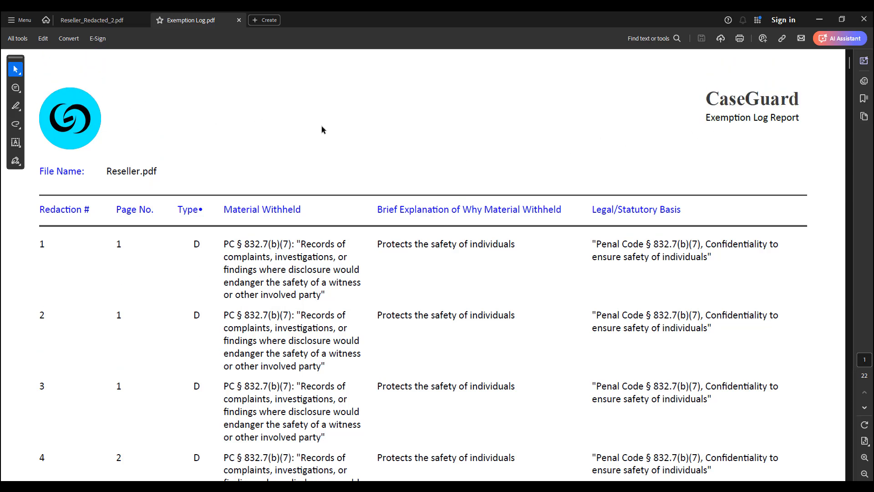
pyautogui.scroll(-4, 335, 136)
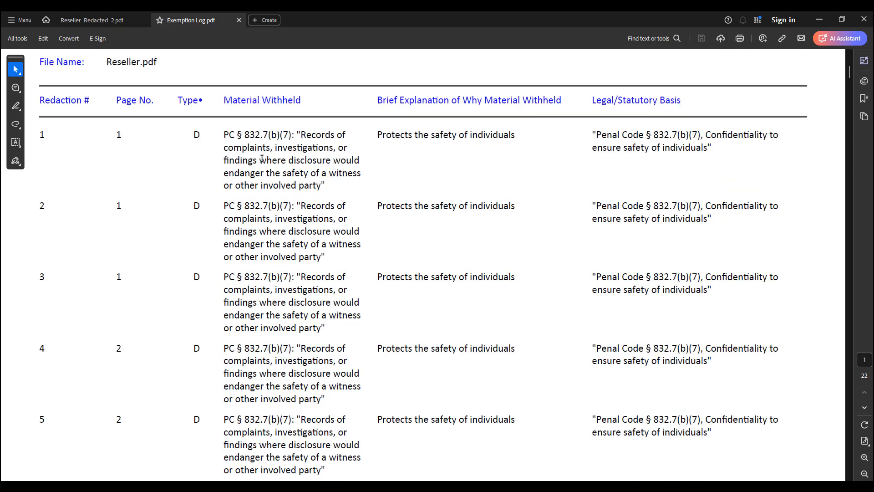
pyautogui.scroll(-10, 262, 158)
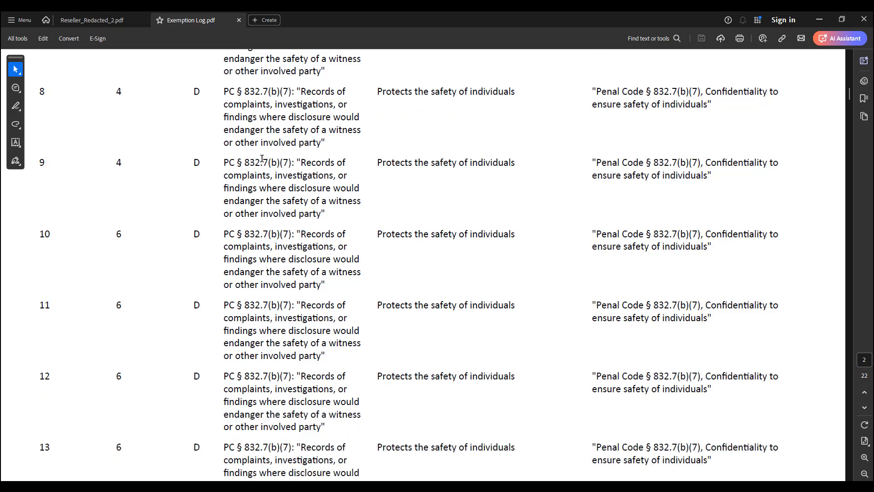
pyautogui.scroll(-1, 262, 158)
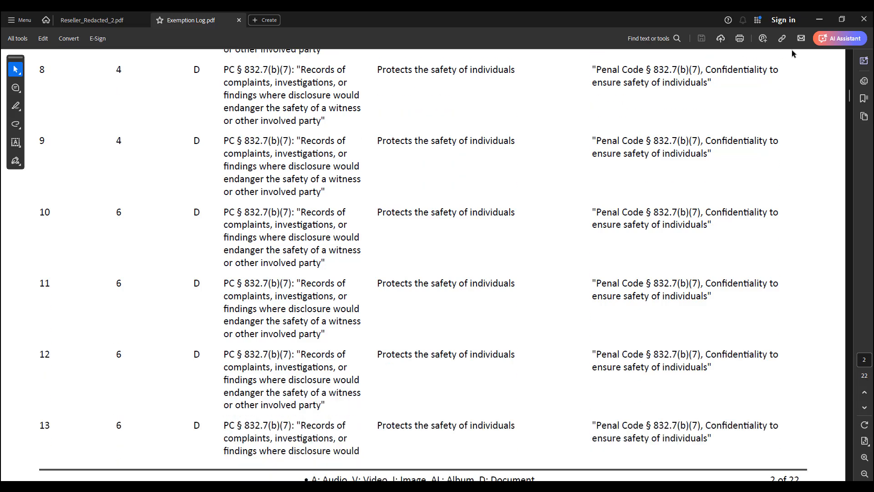
pyautogui.click(864, 19)
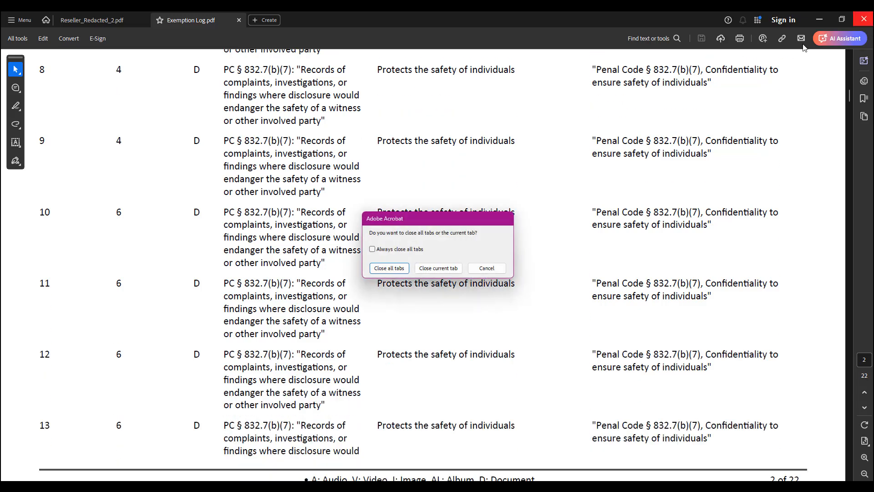
pyautogui.click(406, 269)
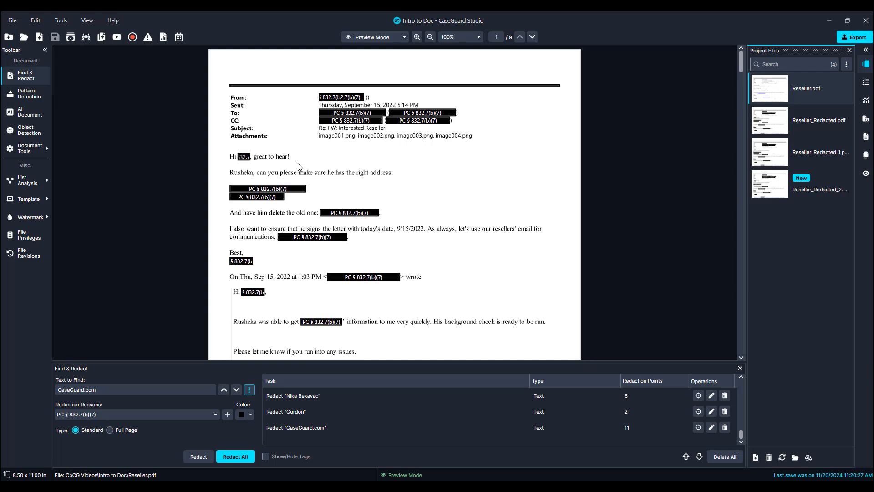
# Step: Open the list of redaction reasons in CaseGuard Studio and review its entries
pyautogui.click(61, 20)
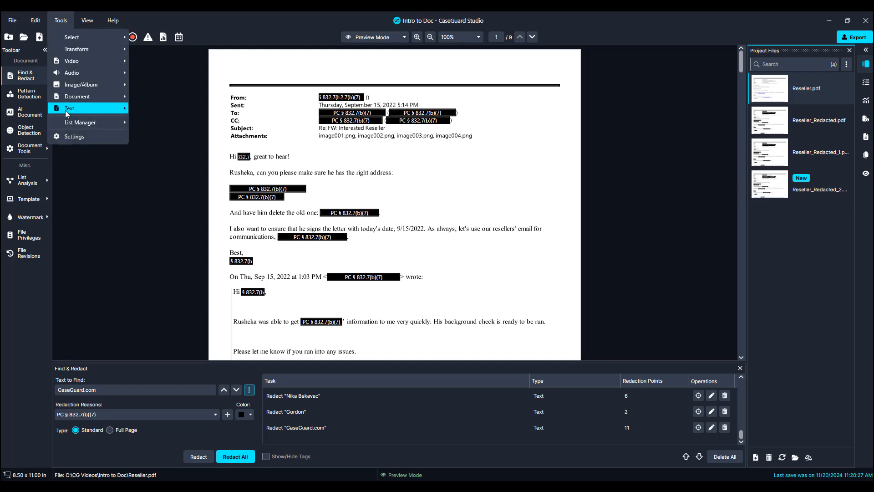
pyautogui.moveTo(66, 117)
pyautogui.click(148, 128)
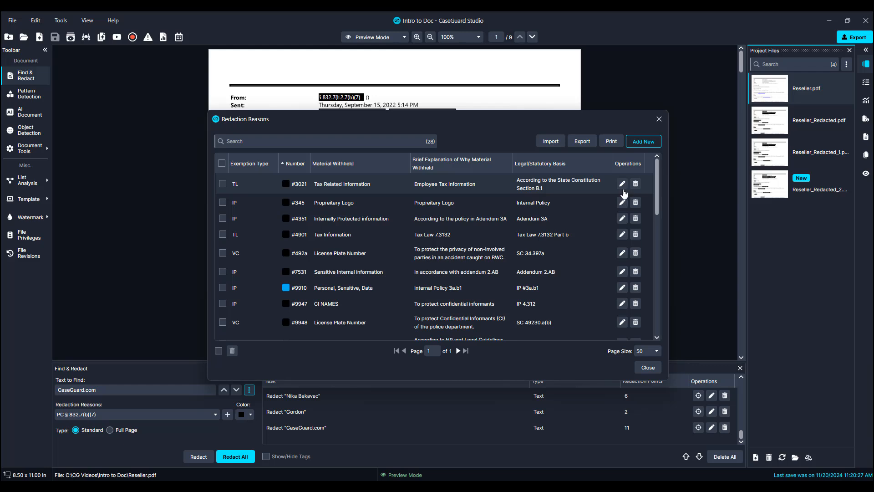
pyautogui.click(623, 190)
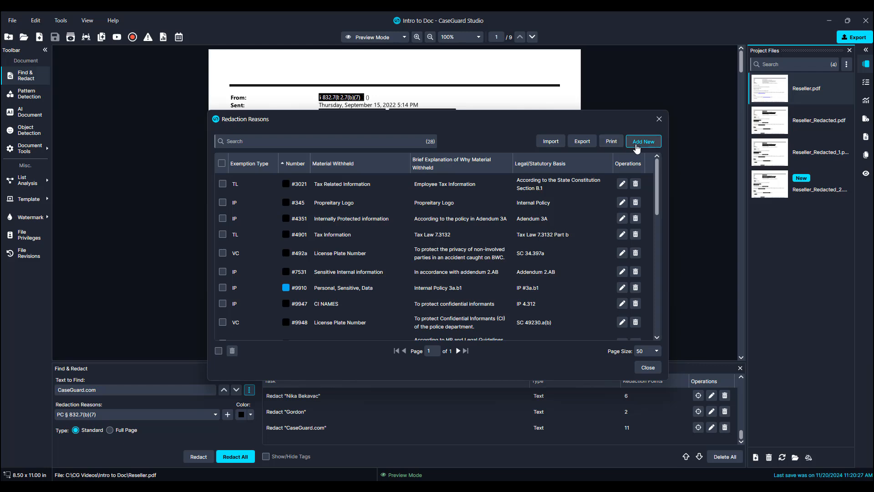
# Step: Start a new redaction reason with exemption type VC and number #9281, and check its color code options
pyautogui.click(636, 146)
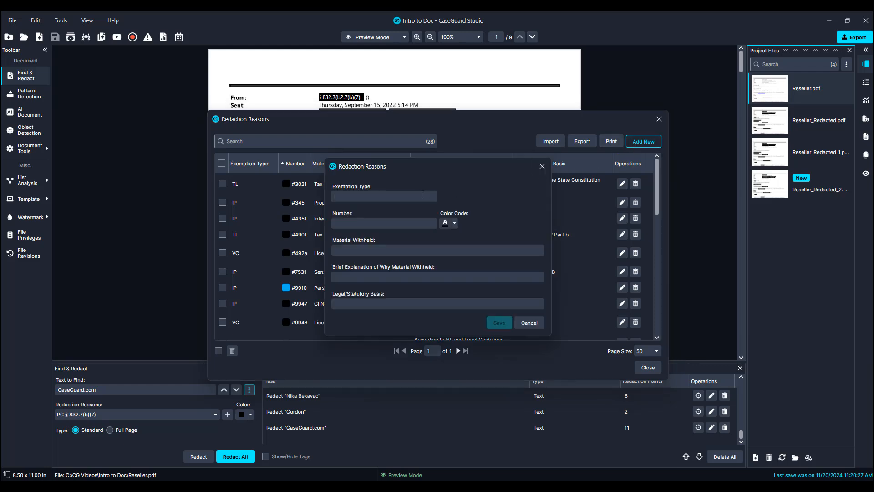
pyautogui.write('VC')
pyautogui.write('#9281')
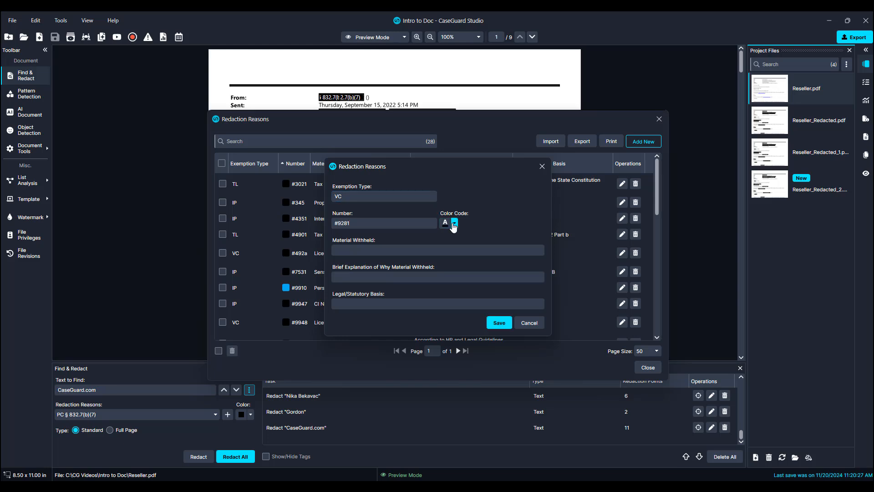
pyautogui.click(454, 223)
pyautogui.click(453, 223)
# Step: Enter material withheld "Make and Model of CI Vehicle", explanation "To protect the identity of department CIs" and basis "LC 9.3481 (A)(b)", and save the reason
pyautogui.click(438, 250)
pyautogui.write('Make and Model of CI Vehicle')
pyautogui.press('Tab')
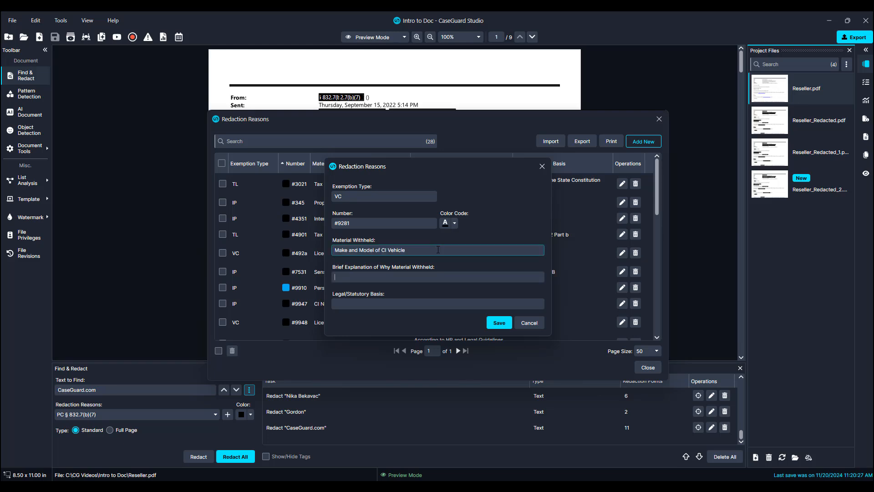
pyautogui.write('To protect the identity of department CIs')
pyautogui.write('LC 9.3481 (A)(b)')
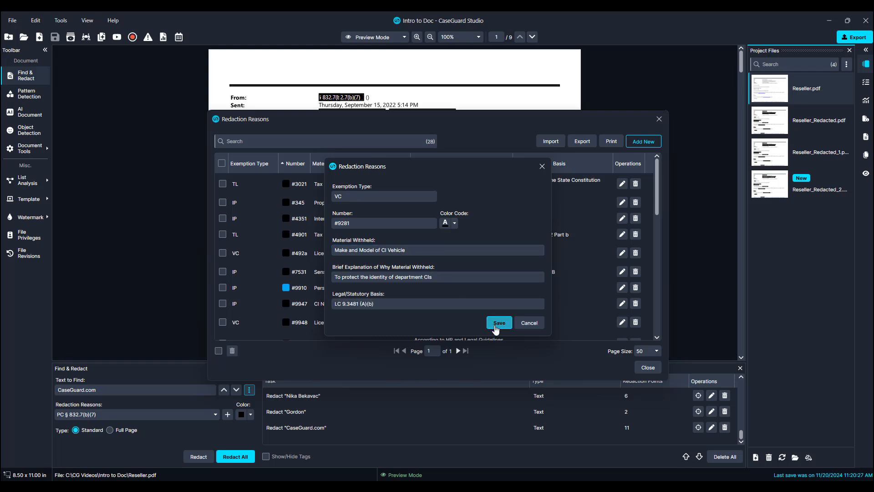
pyautogui.click(498, 323)
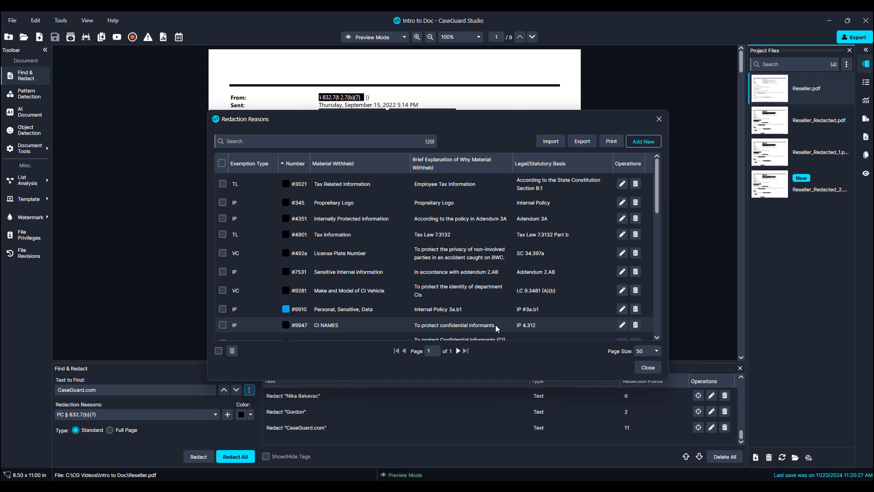
pyautogui.click(647, 368)
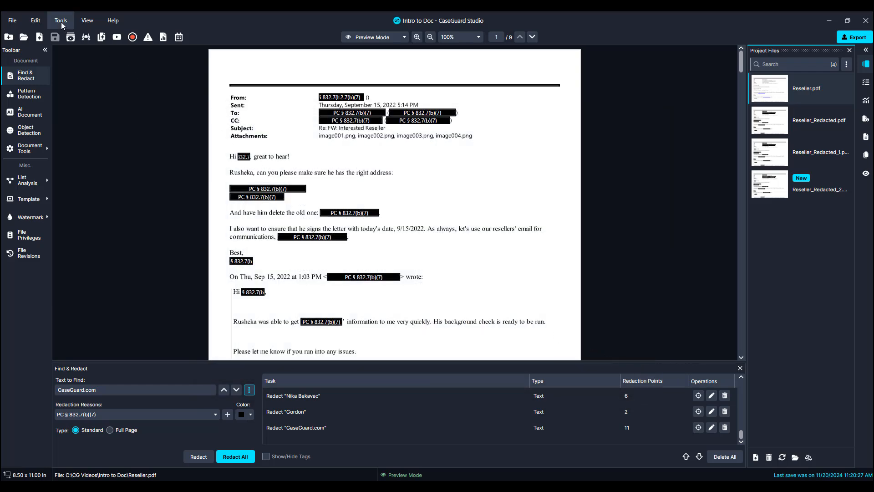
# Step: Open the AI Analytics List and review the entities and the redaction reasons assigned to them
pyautogui.click(61, 21)
pyautogui.moveTo(97, 121)
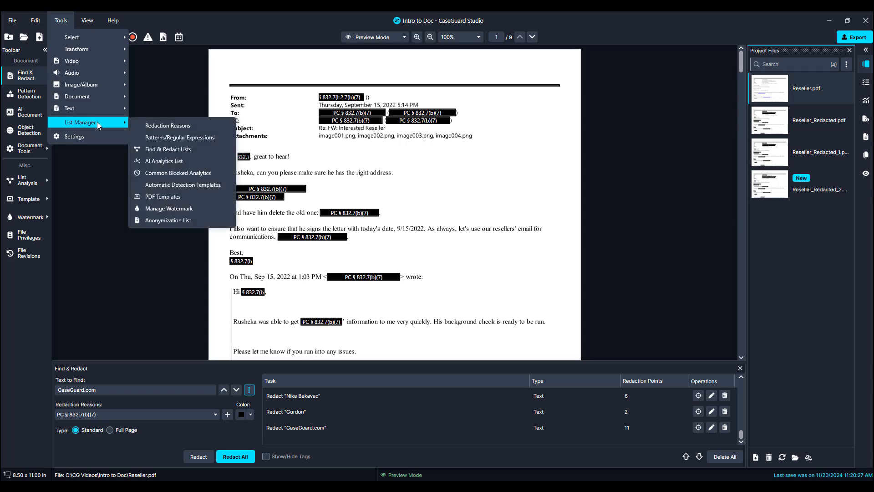
pyautogui.click(150, 161)
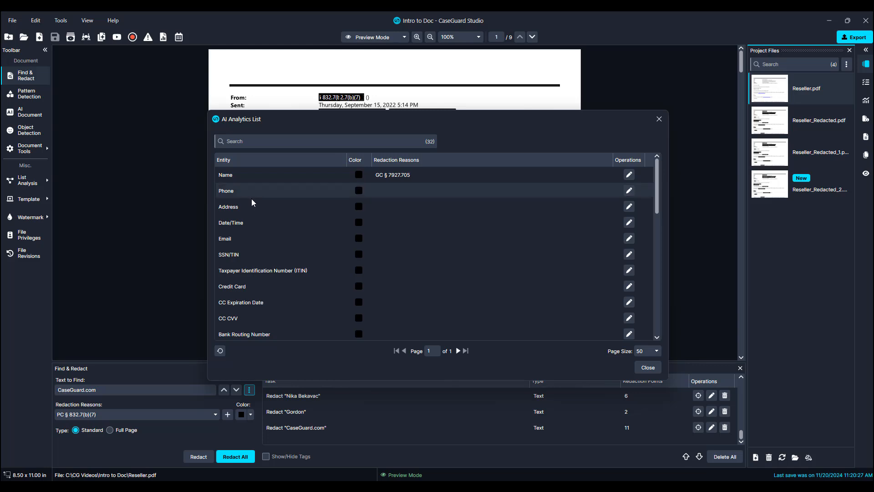
pyautogui.scroll(-5, 255, 204)
pyautogui.scroll(5, 256, 204)
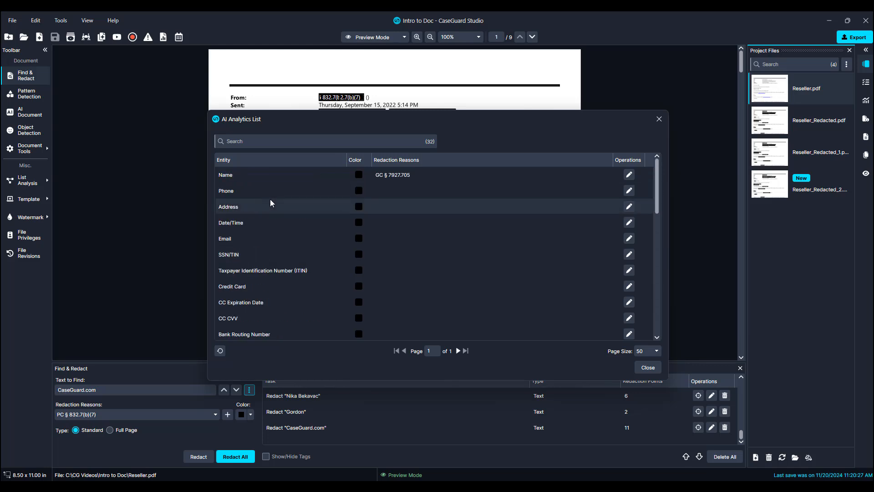
pyautogui.scroll(-1, 419, 184)
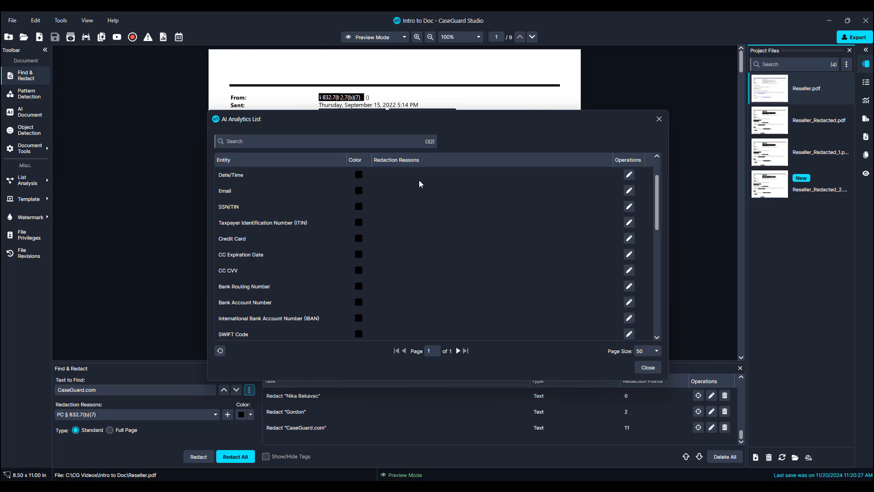
pyautogui.scroll(-6, 419, 184)
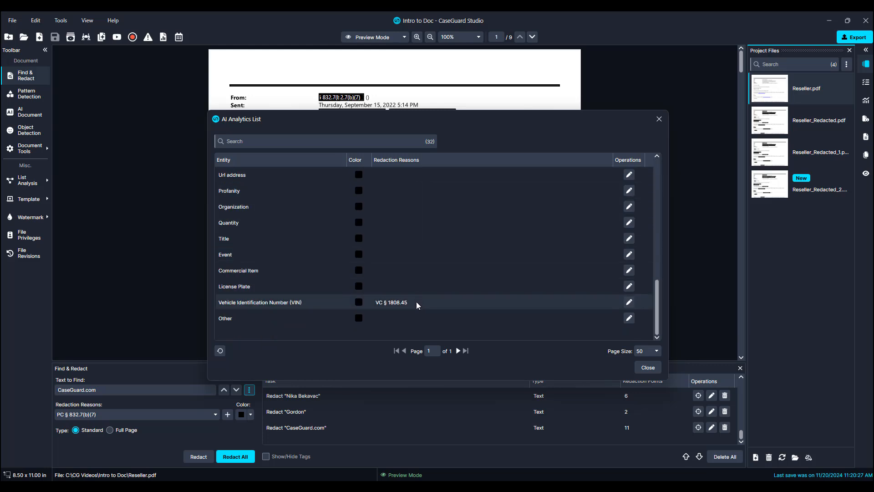
pyautogui.scroll(8, 416, 302)
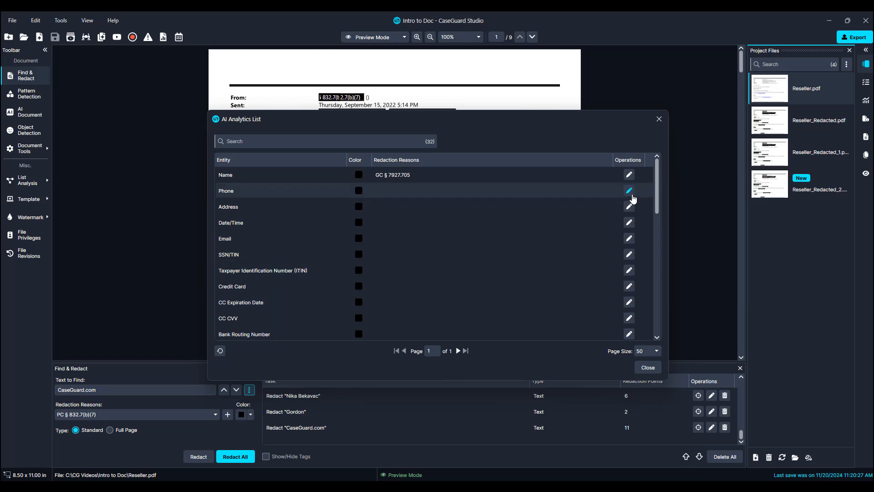
# Step: Assign redaction reason PC § 832.7(b)(6)(B) to the Phone entity, using the default document redaction color
pyautogui.click(630, 192)
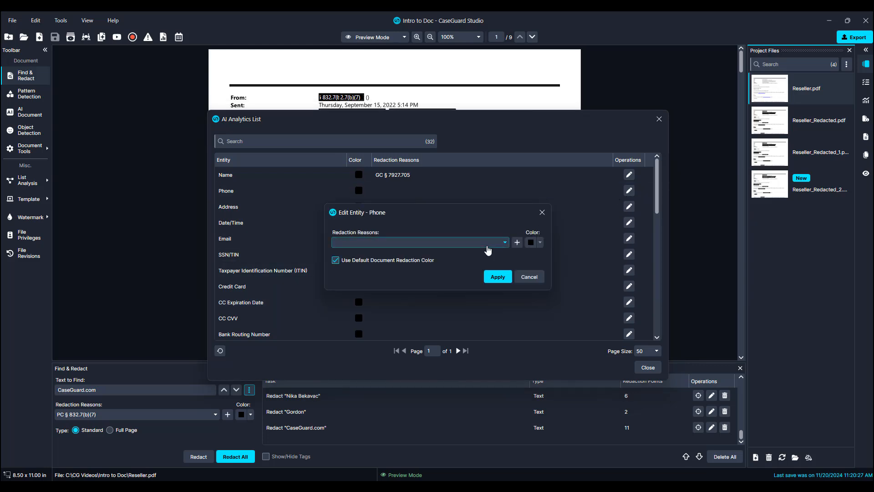
pyautogui.click(487, 250)
pyautogui.scroll(-1, 486, 264)
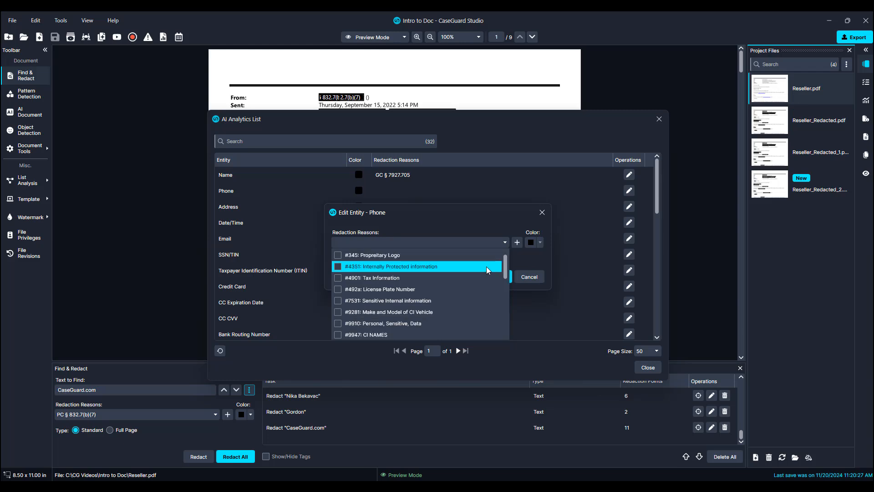
pyautogui.scroll(-5, 486, 267)
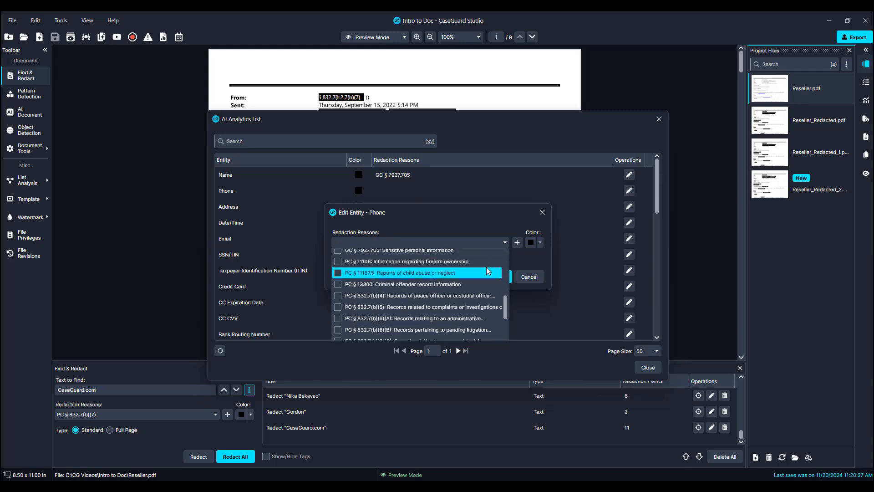
pyautogui.scroll(-6, 486, 267)
pyautogui.click(486, 266)
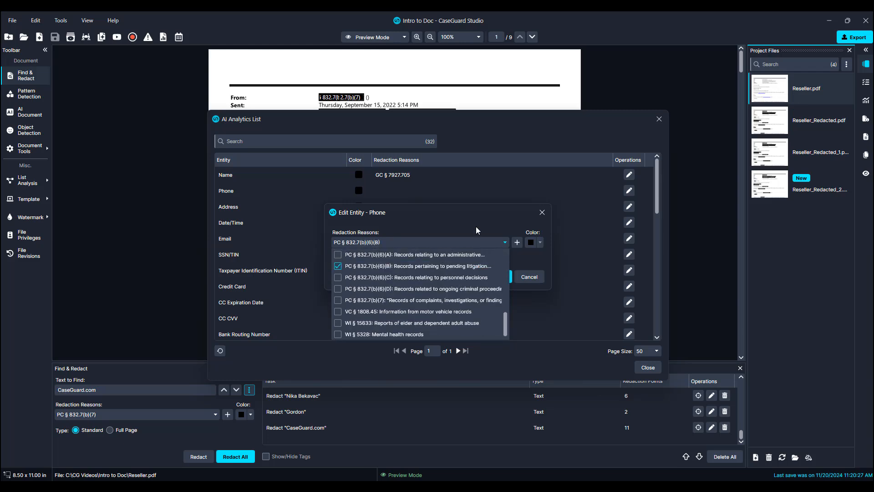
pyautogui.click(476, 226)
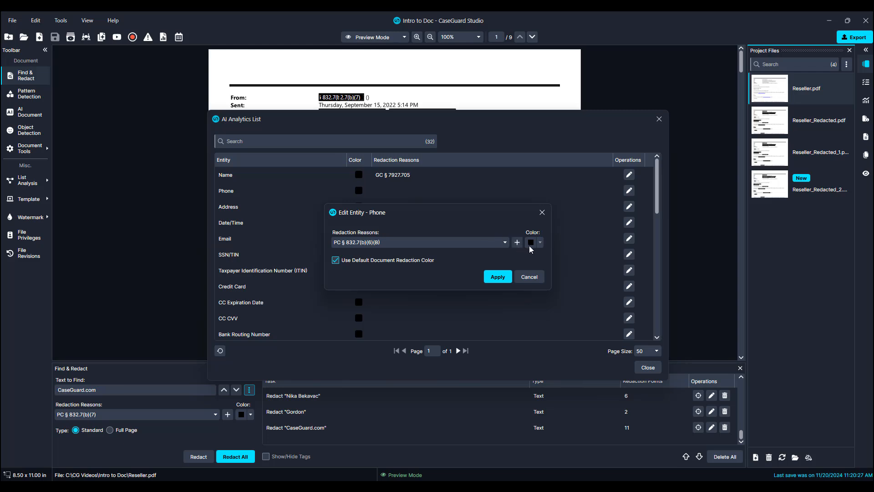
pyautogui.click(499, 277)
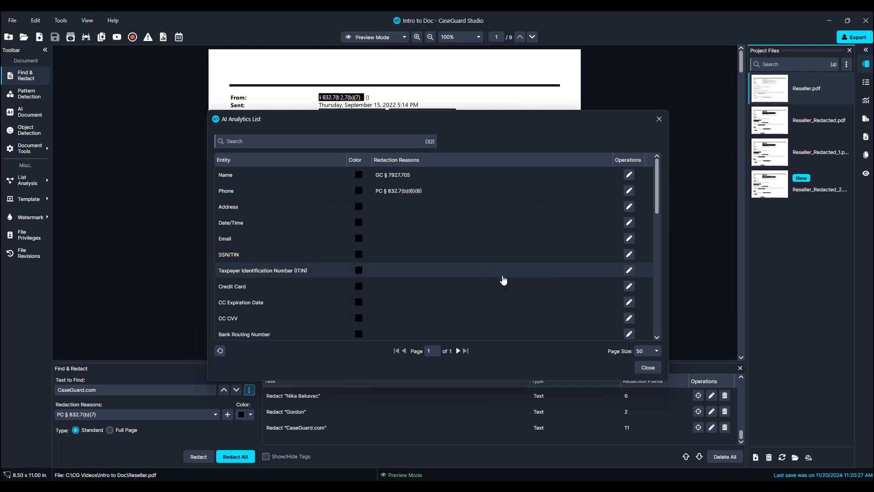
# Step: Assign redaction reason GC § 7923.600 to the Address entity
pyautogui.click(629, 206)
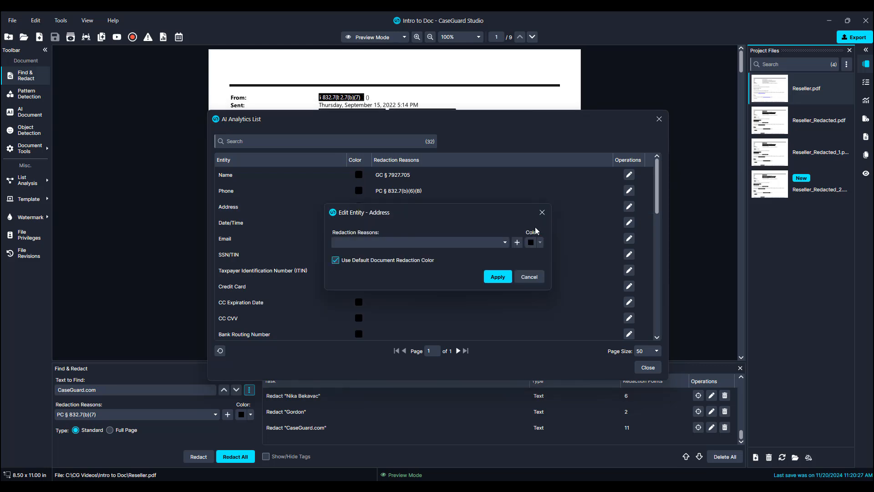
pyautogui.click(467, 245)
pyautogui.scroll(-3, 473, 300)
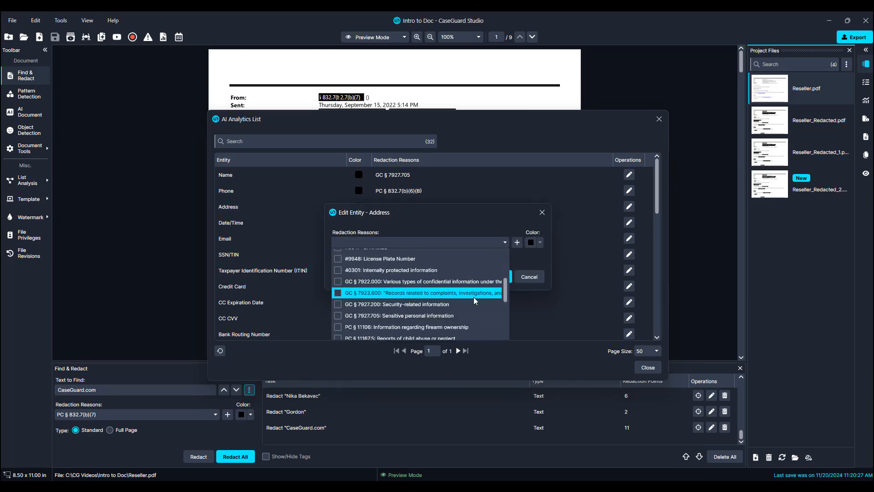
pyautogui.click(474, 300)
pyautogui.click(479, 227)
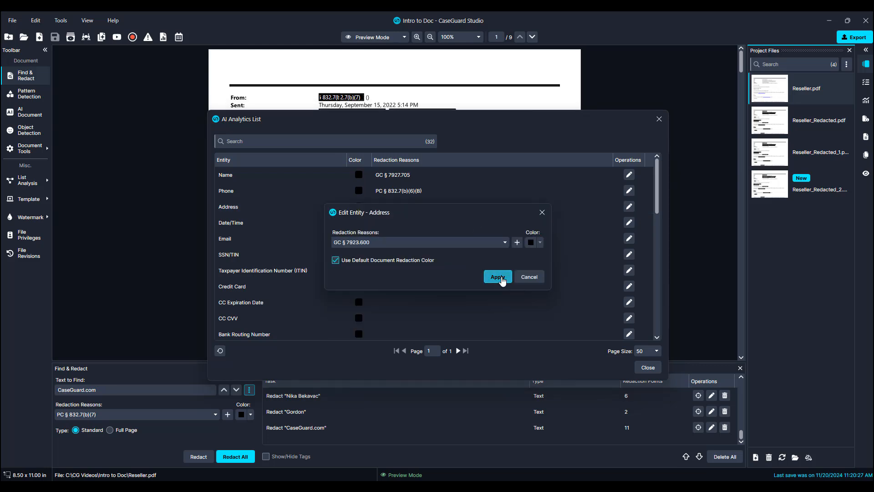
pyautogui.click(500, 276)
# Step: Assign redaction reasons to Date/Time, Email and SSN/TIN, plus PC § 11106 to Taxpayer Identification Number and PC § 13300 to Credit Card
pyautogui.click(629, 223)
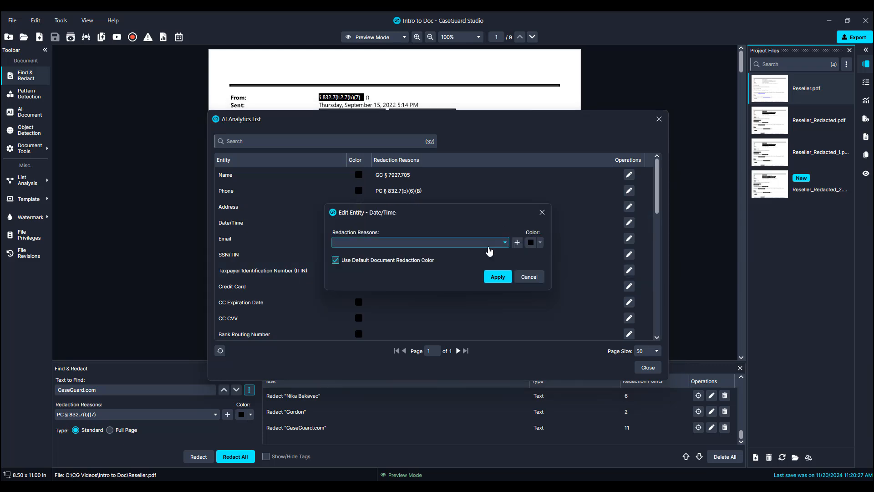
pyautogui.click(498, 277)
pyautogui.click(630, 239)
pyautogui.click(498, 276)
pyautogui.click(630, 255)
pyautogui.click(498, 276)
pyautogui.click(629, 270)
pyautogui.click(630, 286)
pyautogui.click(498, 276)
# Step: Assign redaction reasons to CC Expiration Date, CC CVV, Bank Routing Number and Bank Account Number, plus #4351 to International Bank Account Number
pyautogui.click(629, 303)
pyautogui.click(505, 242)
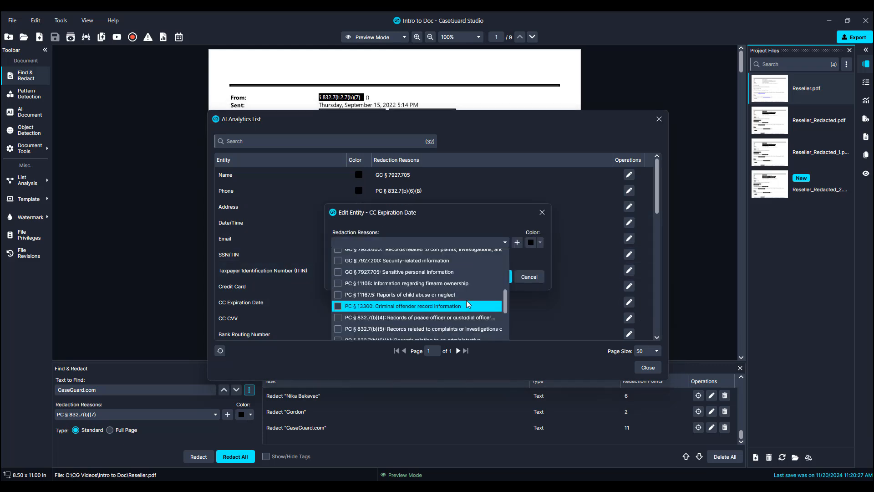
pyautogui.scroll(-2, 629, 274)
pyautogui.click(629, 223)
pyautogui.click(504, 277)
pyautogui.click(629, 238)
pyautogui.click(629, 254)
pyautogui.click(629, 273)
pyautogui.click(498, 277)
# Step: Assign redaction reason 40301 to SWIFT Code, and set reasons for Pin Number, Age and Driver's License
pyautogui.click(630, 287)
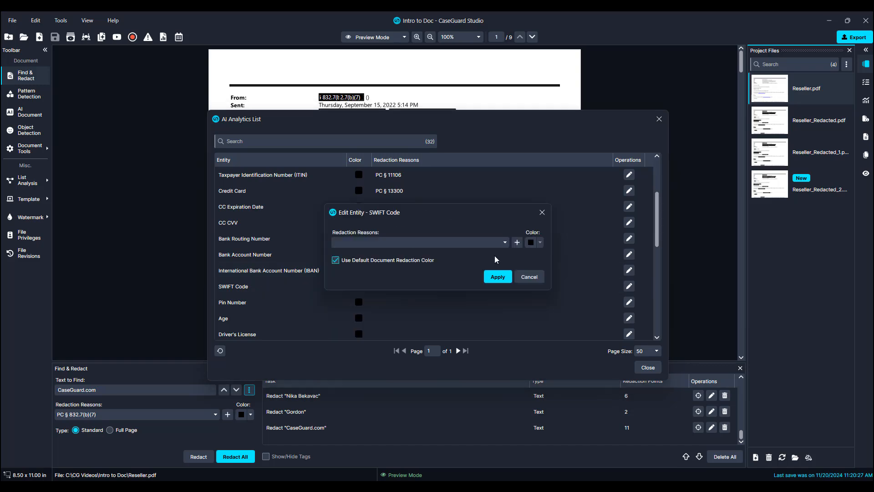
pyautogui.click(629, 302)
pyautogui.scroll(-2, 629, 273)
pyautogui.click(629, 223)
pyautogui.click(629, 238)
pyautogui.click(505, 242)
pyautogui.click(457, 300)
pyautogui.click(498, 277)
# Step: Assign PC § 832.7(b)(6)(B) to Username, PC § 832.7(b)(6)(D) to Password and PC § 832.7(b)(6)(A) to Passport Number
pyautogui.click(629, 254)
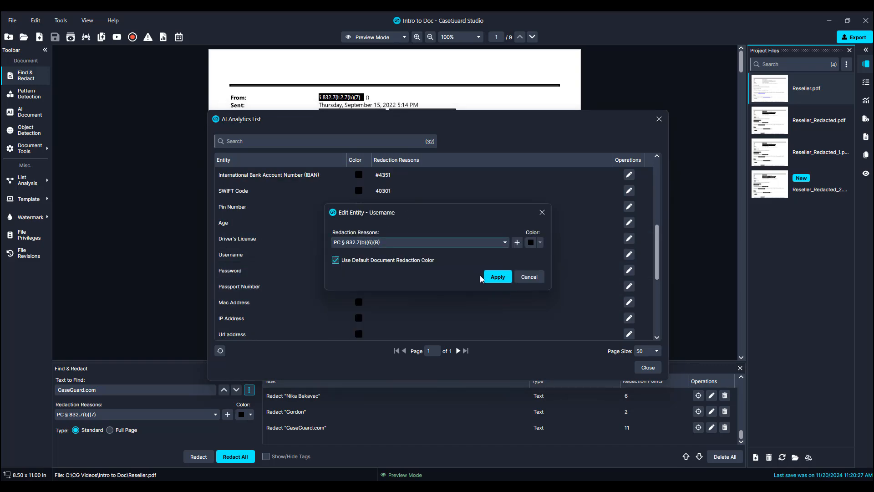
pyautogui.click(492, 277)
pyautogui.click(629, 271)
# Step: Assign redaction reason PC § 832.7(b)(5) to Mac Address, #4901 to IP Address and PC § 11167.5 to Url address
pyautogui.click(630, 302)
pyautogui.scroll(-1, 629, 291)
pyautogui.click(444, 300)
pyautogui.click(498, 276)
# Step: Assign PC § 832.7(b)(6)(B) to Profanity, PC § 832.7(b)(6)(C) to Organization, and PC § 832.7(b)(6)(A) to Quantity and Title
pyautogui.scroll(-2, 589, 295)
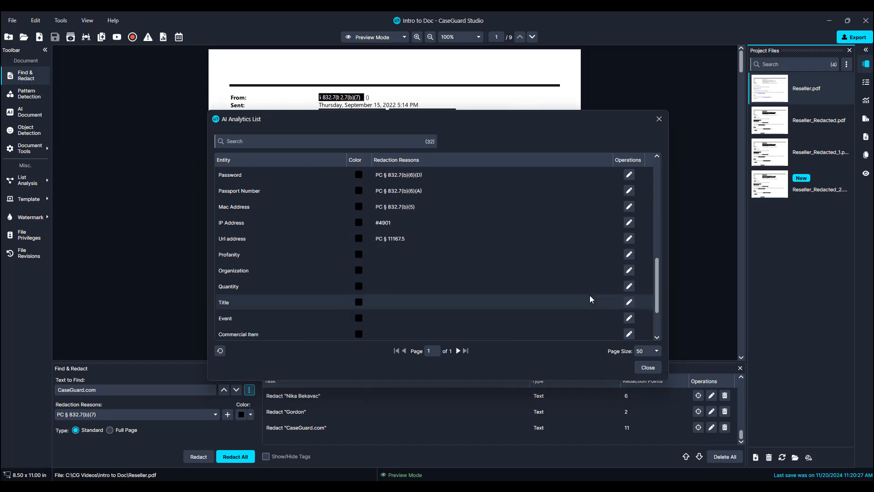
pyautogui.click(629, 271)
pyautogui.click(630, 286)
pyautogui.click(505, 242)
pyautogui.click(629, 302)
pyautogui.click(493, 274)
# Step: Assign #9947 to Event, #345 to Commercial Item, VC § 1808.45 to License Plate and #7531 to Other, and close the list
pyautogui.scroll(-2, 498, 257)
pyautogui.click(630, 255)
pyautogui.click(505, 243)
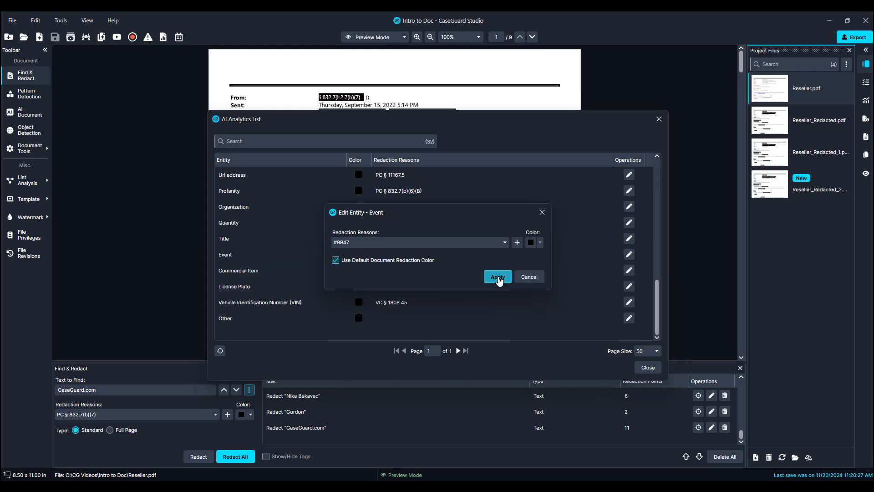
pyautogui.click(493, 275)
pyautogui.click(630, 287)
pyautogui.click(493, 274)
pyautogui.click(630, 318)
pyautogui.click(504, 243)
pyautogui.click(505, 243)
pyautogui.click(495, 275)
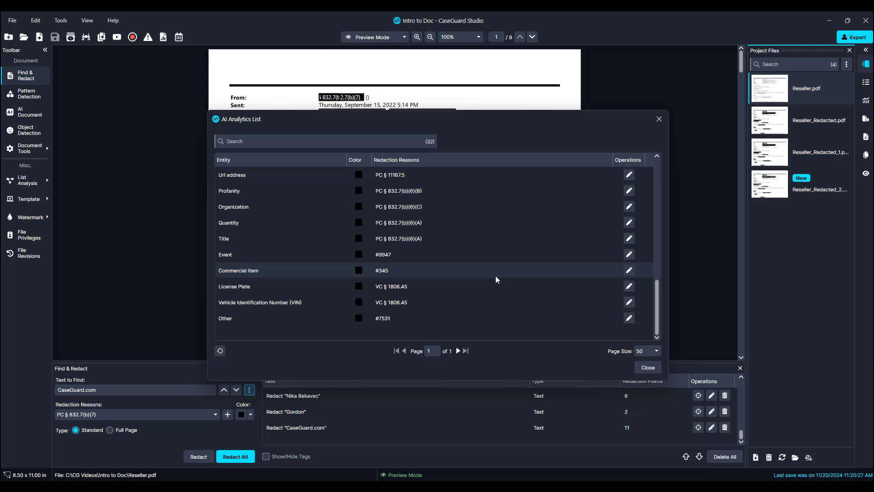
pyautogui.click(648, 367)
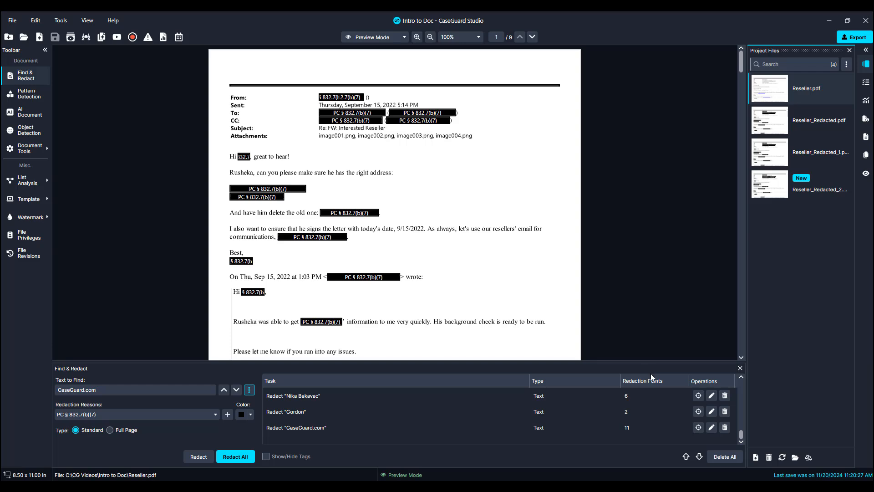
# Step: Add Merged-Witness-Statements.pdf from the PD folder to the project and open it
pyautogui.click(756, 458)
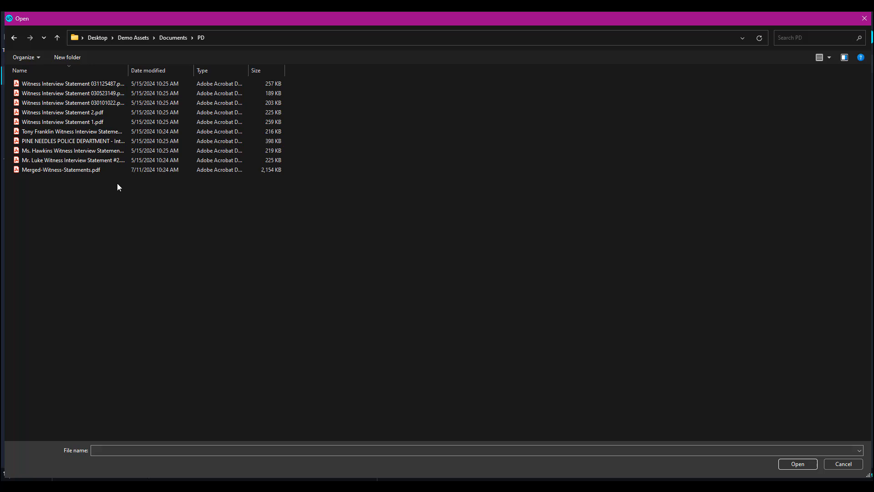
pyautogui.click(109, 173)
pyautogui.click(788, 465)
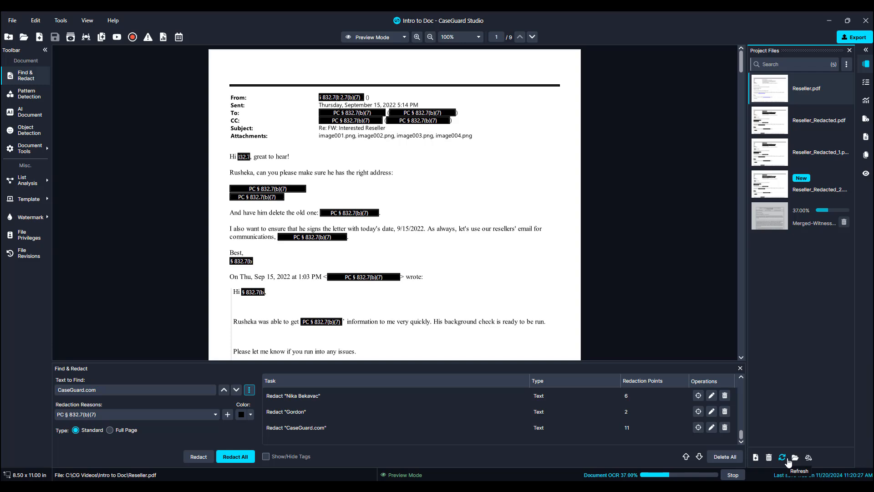
pyautogui.click(789, 459)
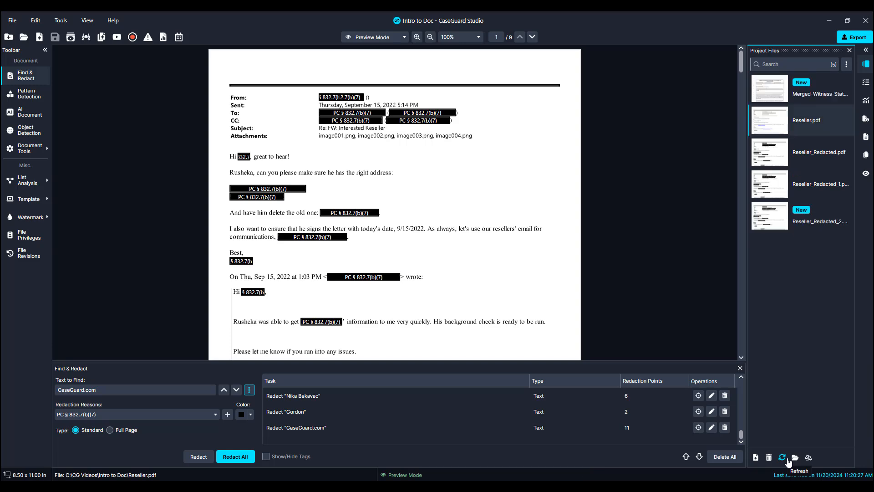
pyautogui.click(782, 88)
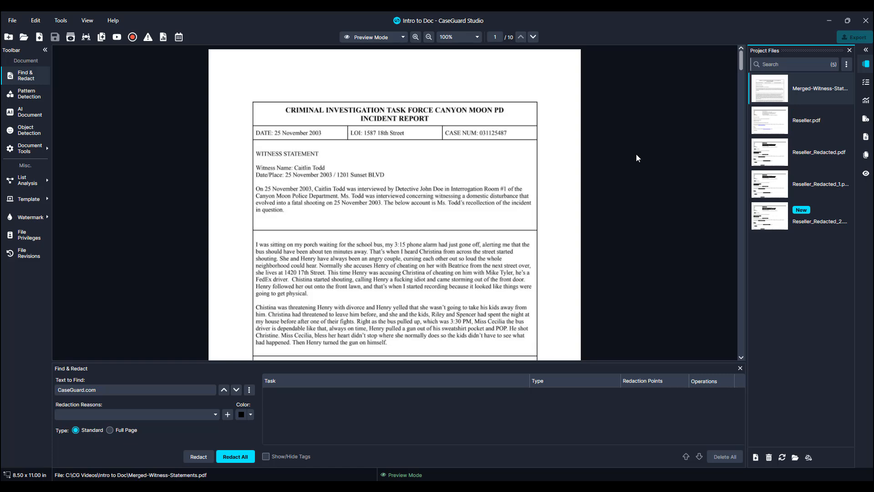
# Step: Examine the incident reports and witness statements in Merged-Witness-Statements.pdf for sensitive information
pyautogui.scroll(-2, 637, 155)
pyautogui.scroll(-5, 637, 158)
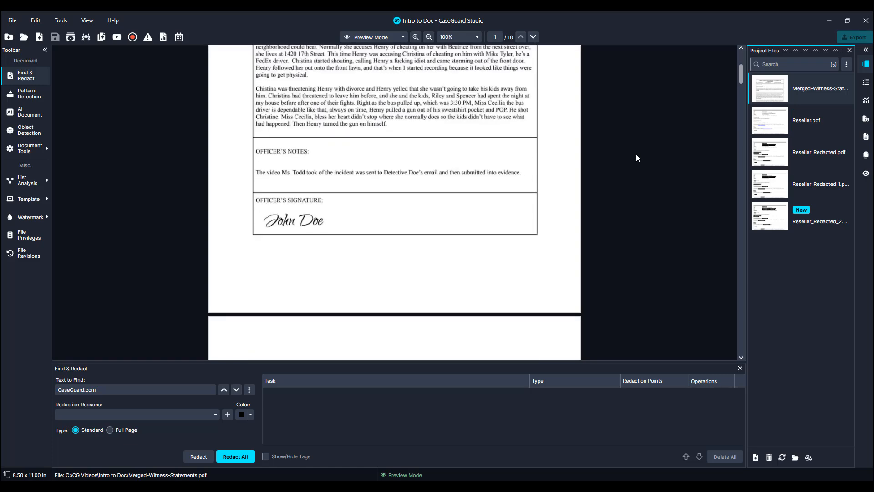
pyautogui.scroll(-2, 637, 158)
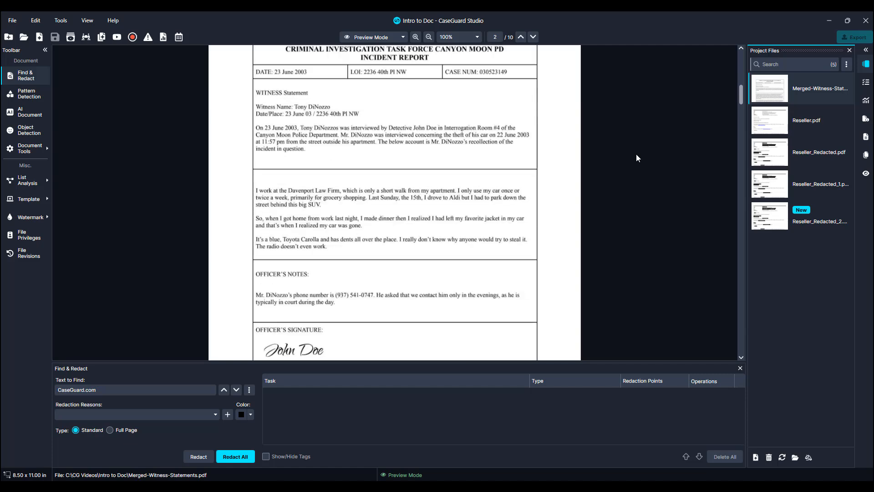
pyautogui.scroll(-16, 636, 158)
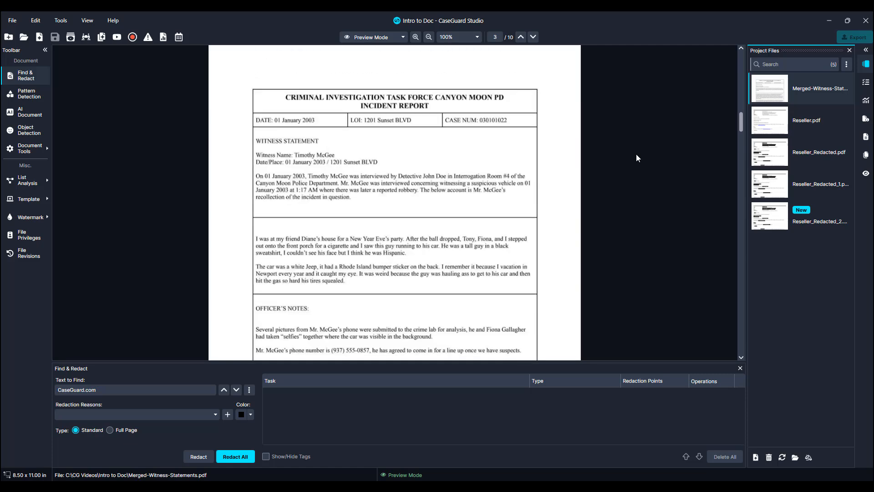
pyautogui.scroll(-10, 636, 157)
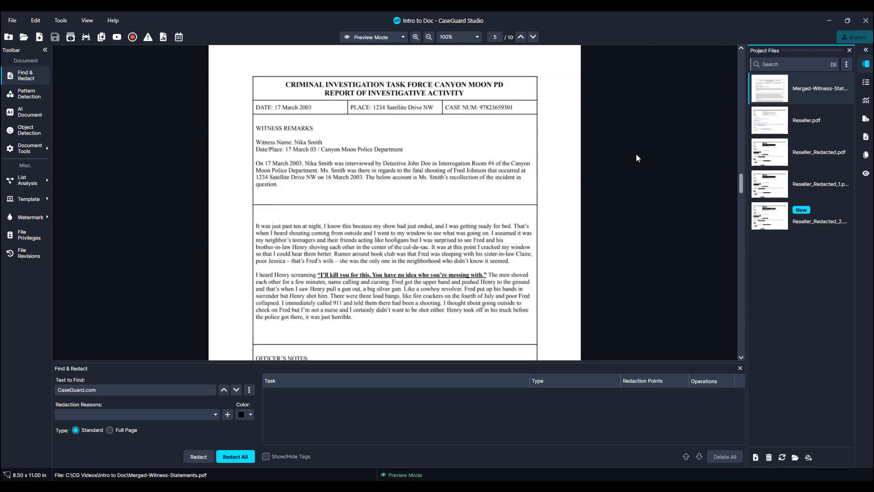
pyautogui.scroll(-4, 636, 158)
pyautogui.scroll(-3, 636, 158)
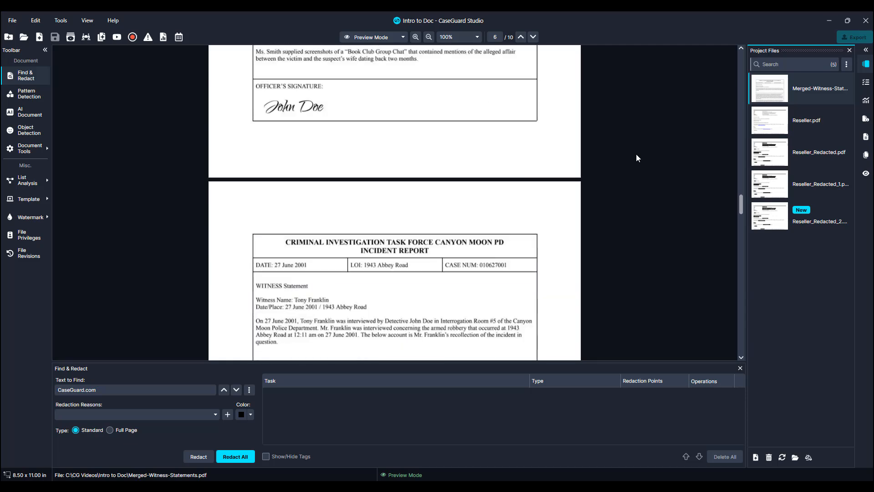
pyautogui.scroll(-3, 637, 158)
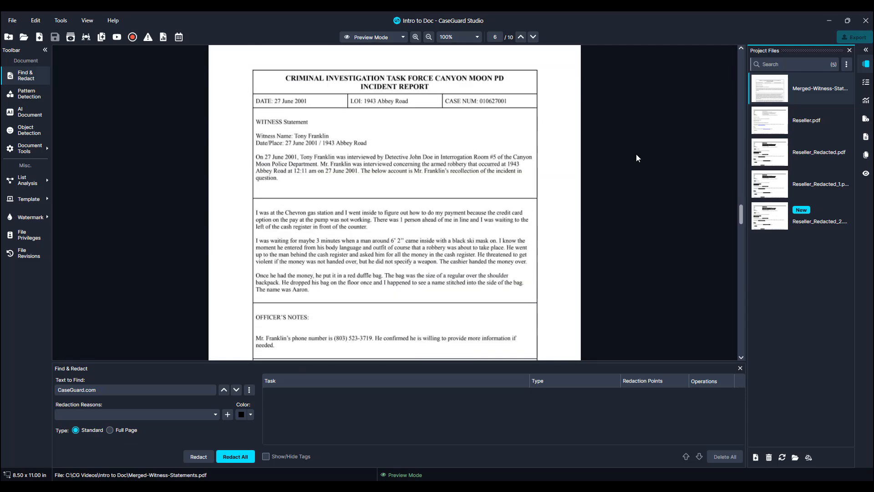
pyautogui.scroll(-9, 636, 158)
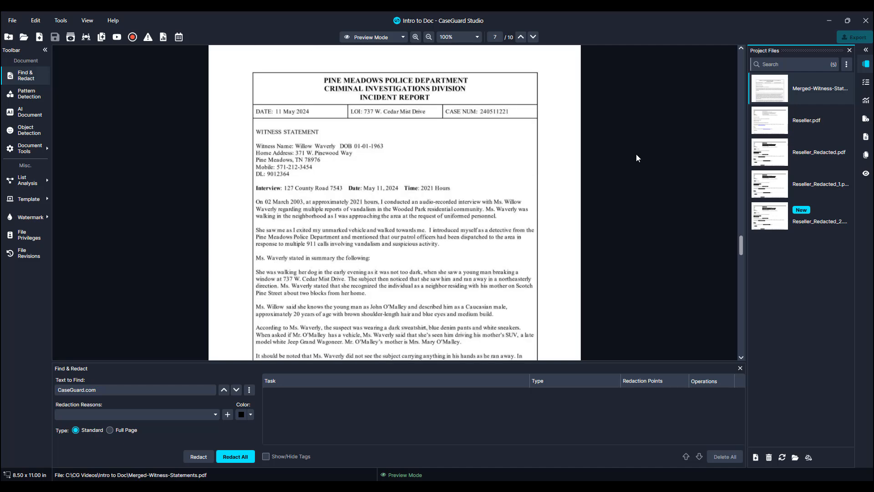
pyautogui.scroll(-12, 636, 158)
pyautogui.scroll(-12, 636, 158)
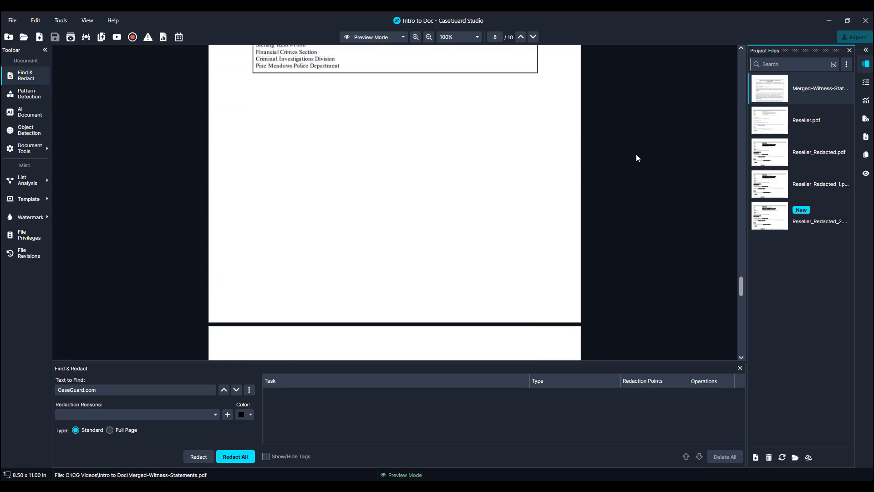
# Step: Start setting up an AI Analysis for the merged witness statements and review the available document languages, keeping English
pyautogui.scroll(-7, 637, 158)
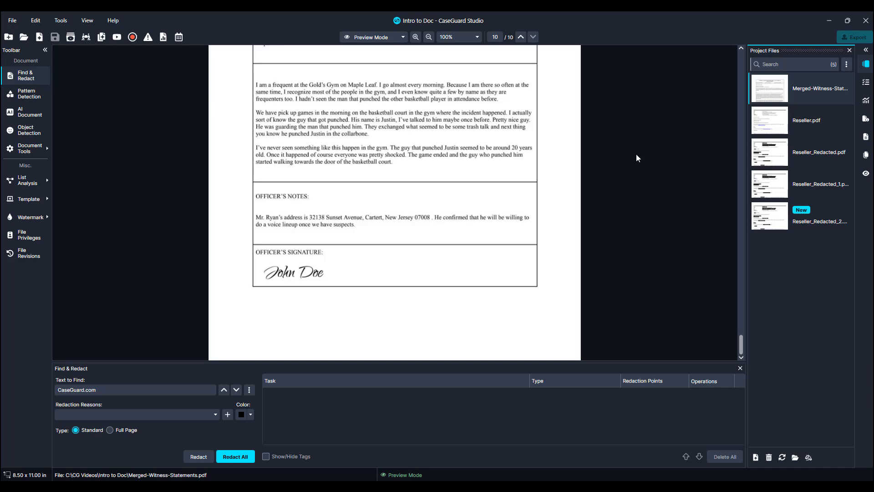
pyautogui.click(29, 114)
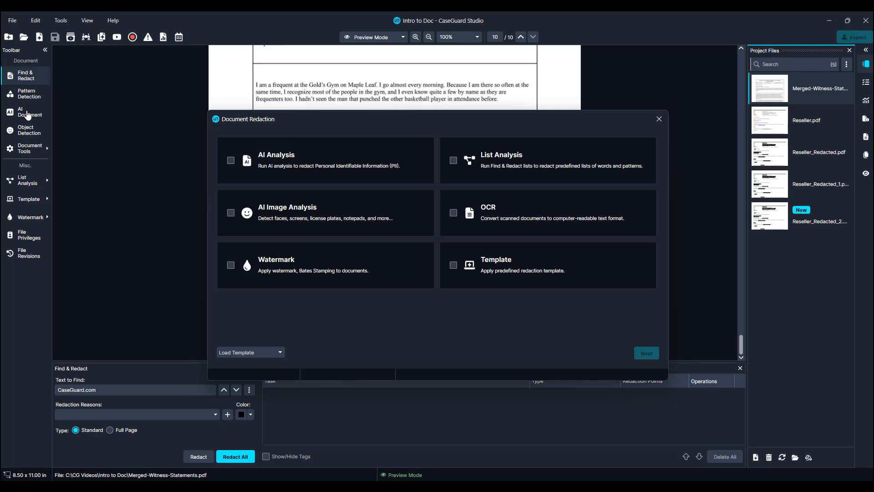
pyautogui.click(231, 161)
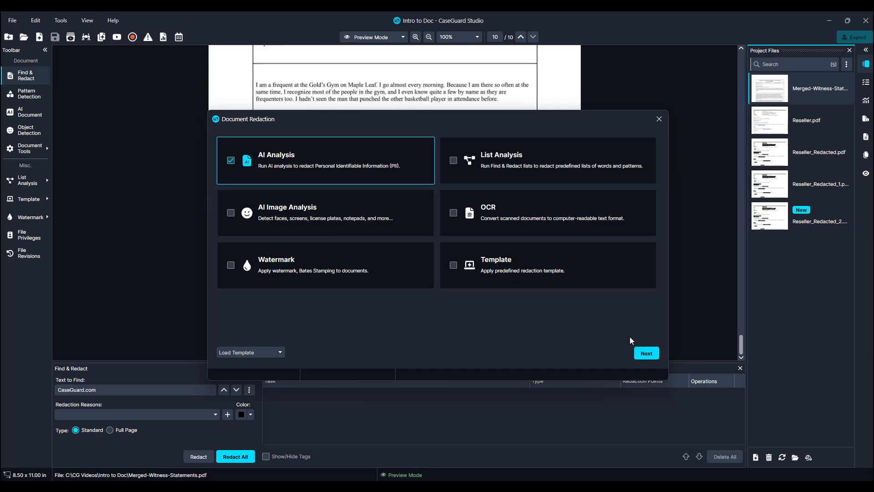
pyautogui.click(646, 353)
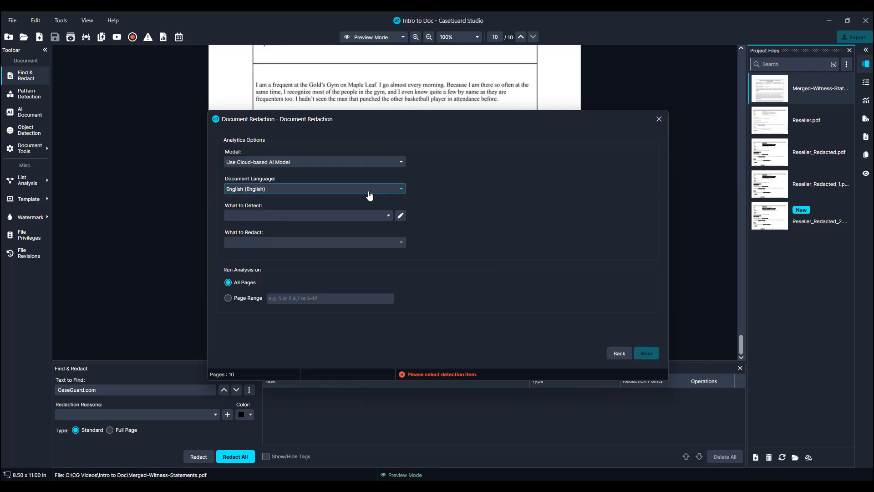
pyautogui.click(369, 195)
pyautogui.scroll(-1, 372, 206)
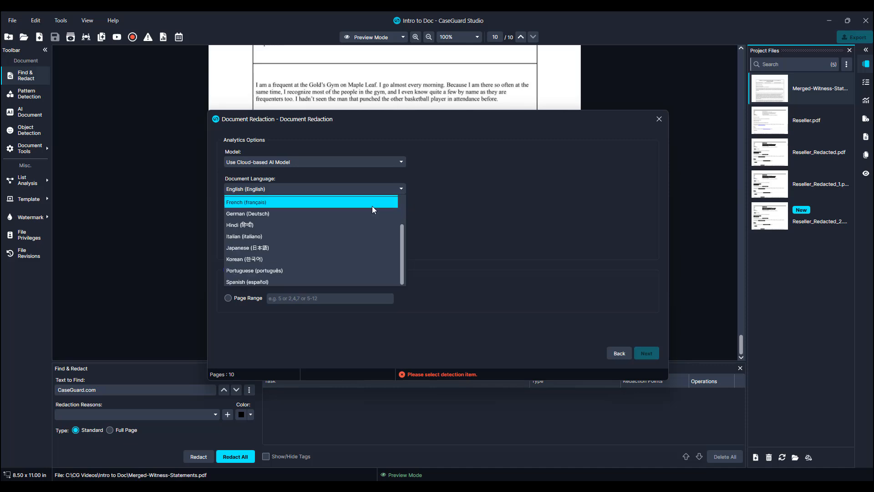
pyautogui.scroll(1, 373, 205)
pyautogui.click(418, 193)
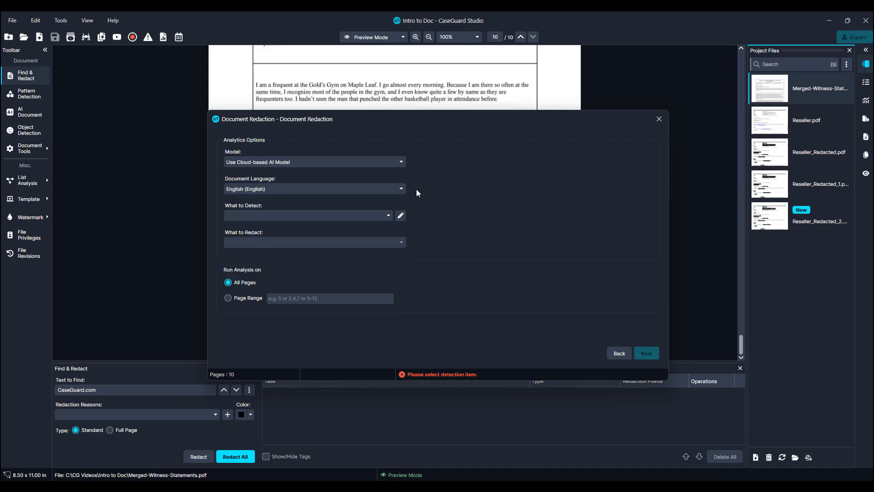
# Step: Set the AI analysis to detect Name, Phone and Address
pyautogui.click(366, 217)
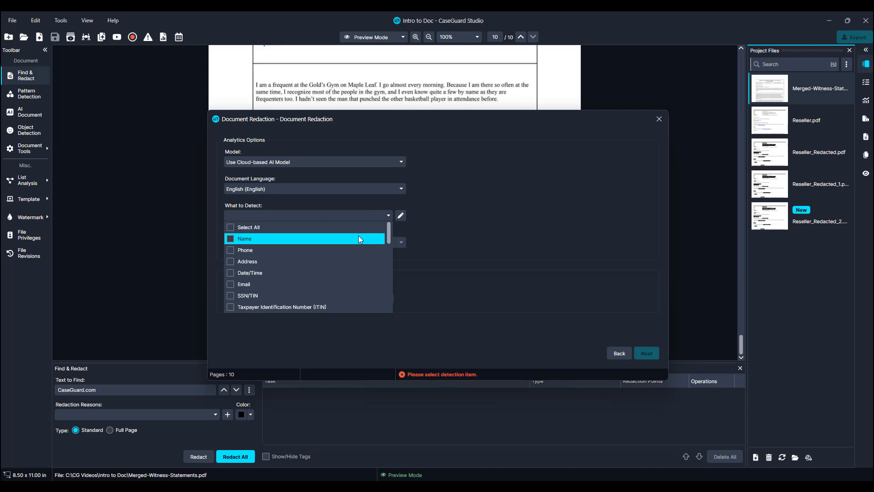
pyautogui.click(359, 237)
pyautogui.click(353, 251)
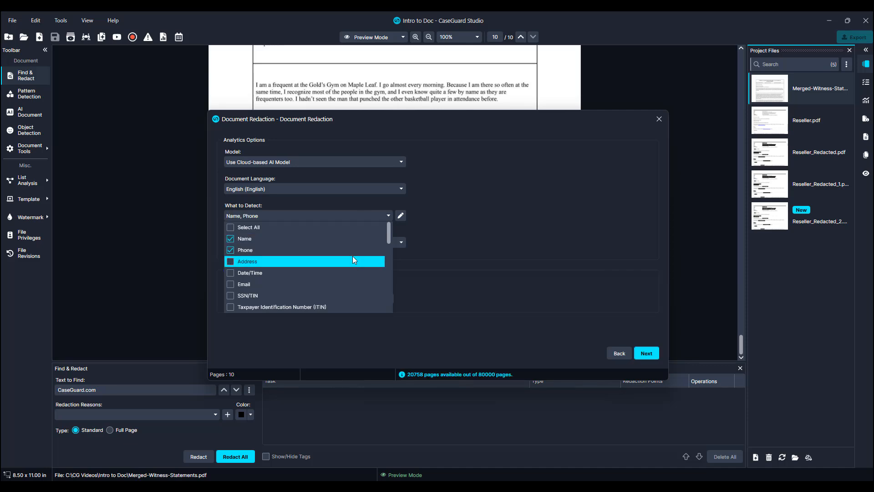
pyautogui.click(354, 260)
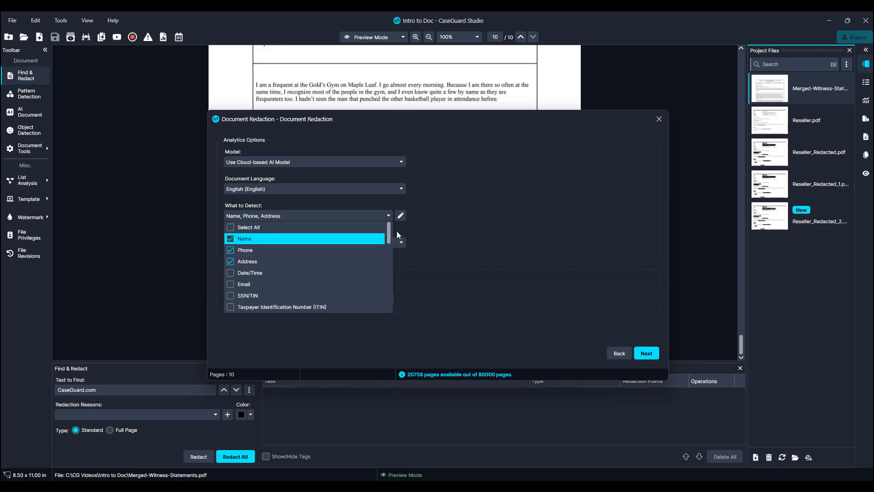
pyautogui.click(415, 226)
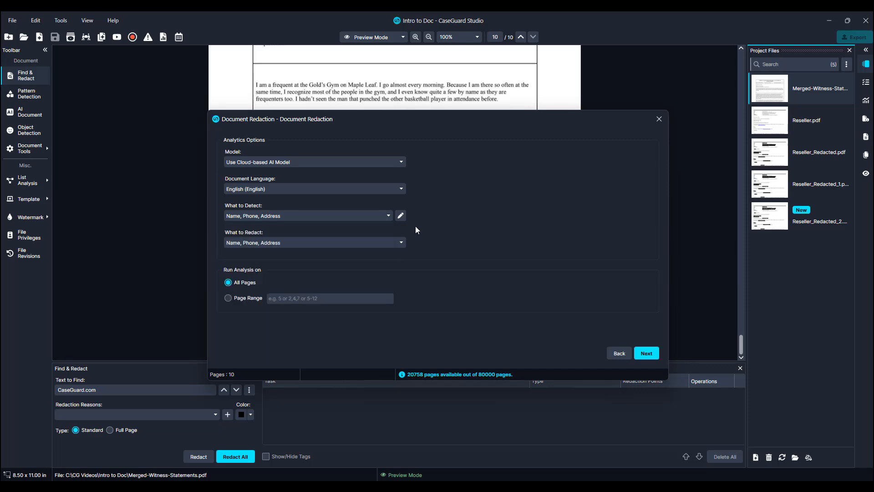
# Step: Check that Name, Phone and Address are chosen for redaction and run the analysis on all pages
pyautogui.click(395, 246)
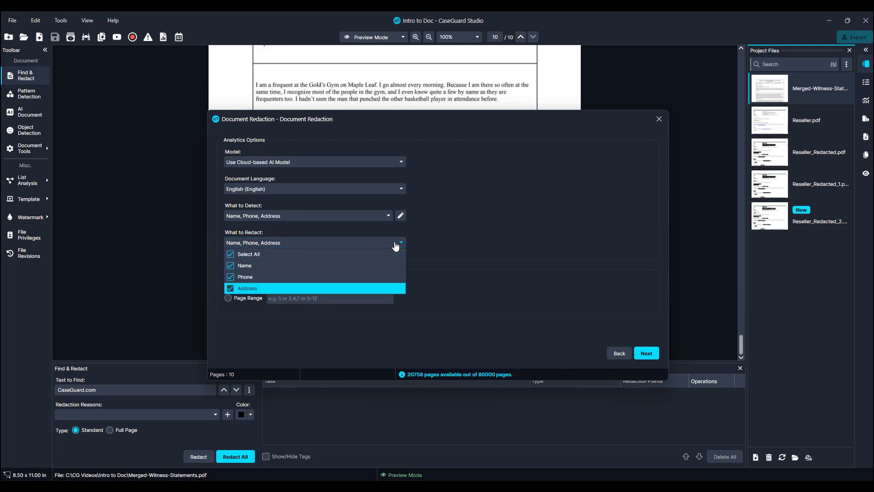
pyautogui.click(395, 246)
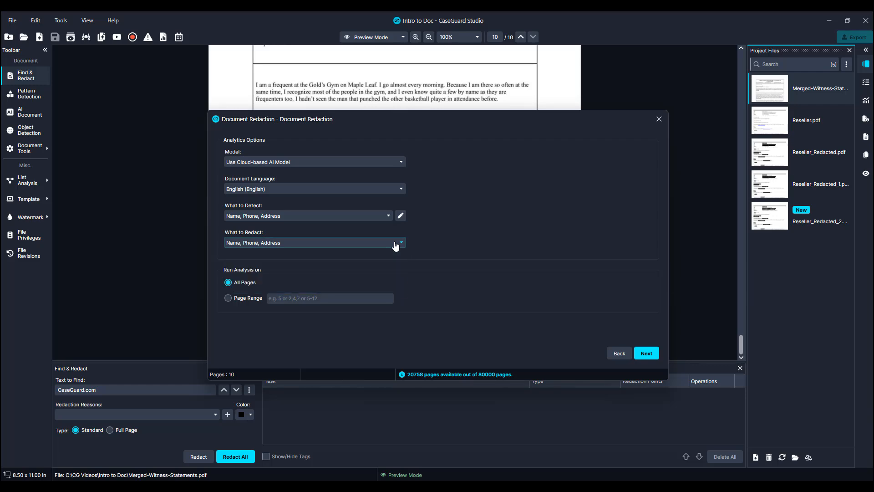
pyautogui.click(646, 354)
pyautogui.click(648, 353)
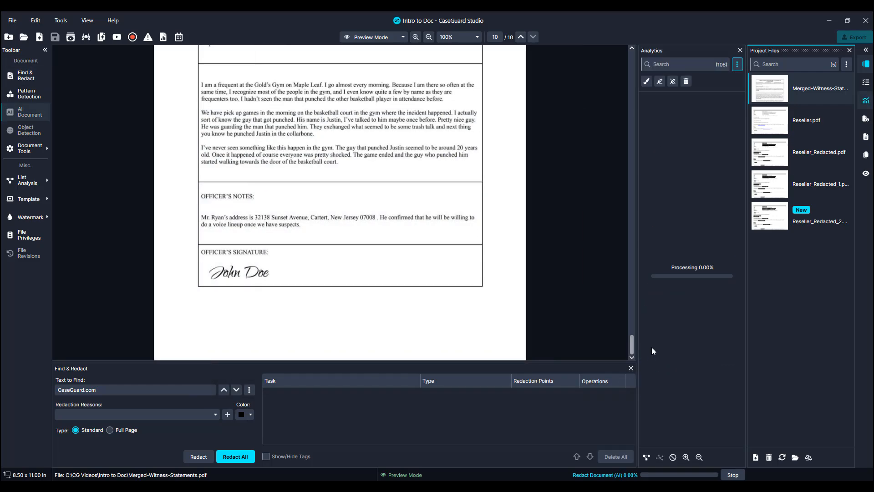
# Step: Return to the document's first page and widen the analytics results area
pyautogui.scroll(5, 616, 304)
pyautogui.moveTo(632, 331); pyautogui.dragTo(621, 51)
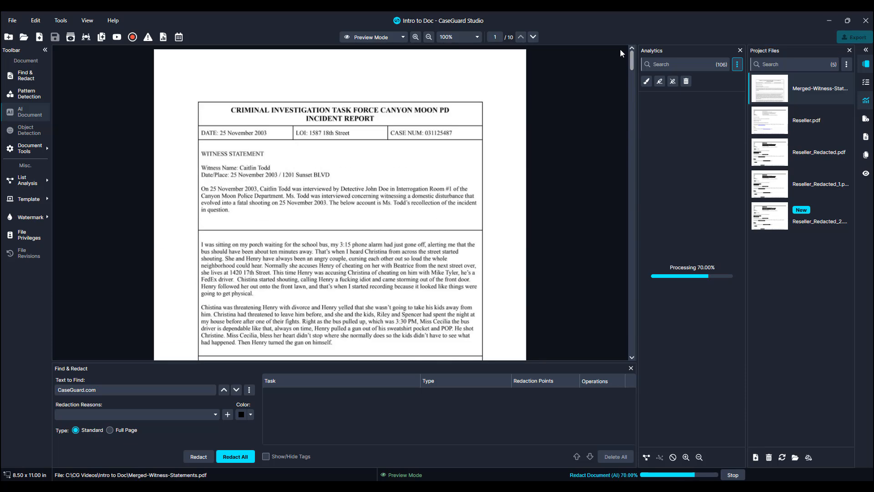
pyautogui.moveTo(637, 108); pyautogui.dragTo(566, 109)
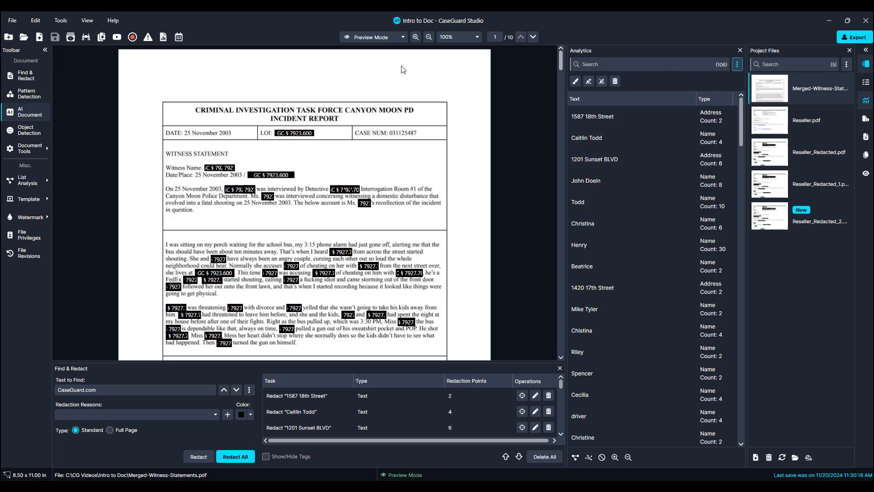
# Step: Generate the Exemption Log for Merged-Witness-Statements.pdf, examine its first seven pages and close the report
pyautogui.click(163, 37)
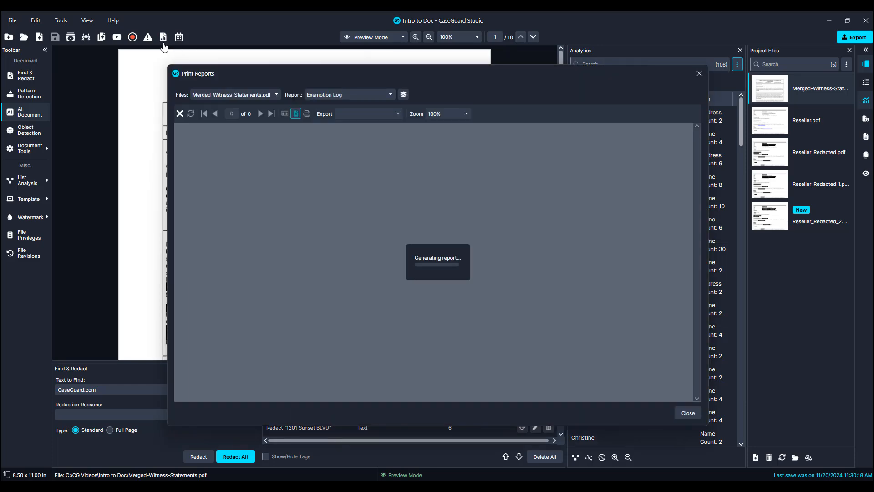
pyautogui.scroll(-3, 233, 163)
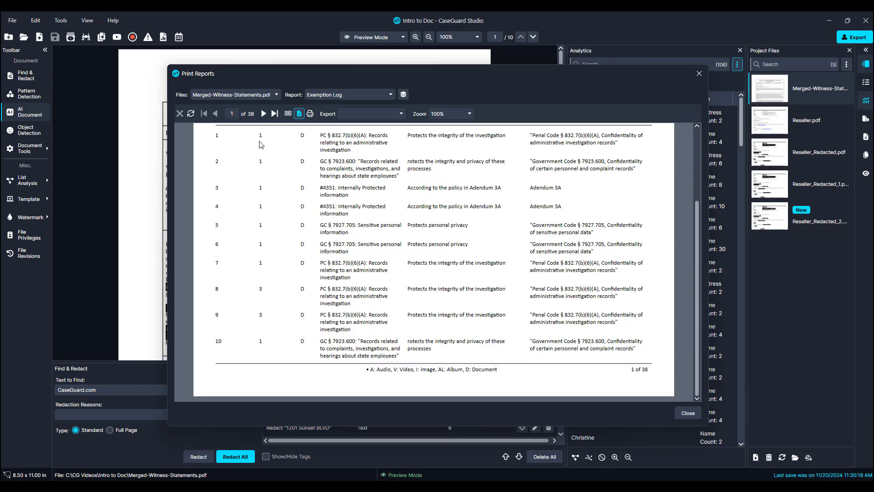
pyautogui.click(264, 114)
pyautogui.click(264, 115)
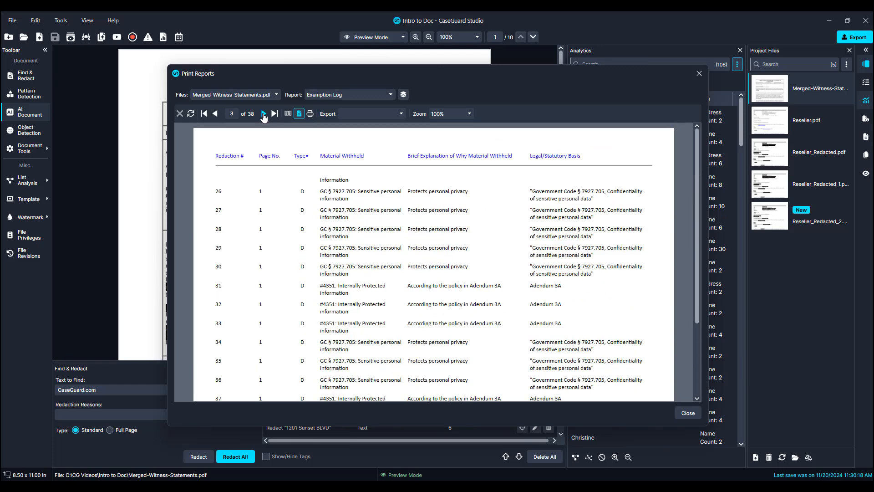
pyautogui.click(263, 114)
pyautogui.click(264, 114)
pyautogui.click(263, 114)
pyautogui.click(263, 114)
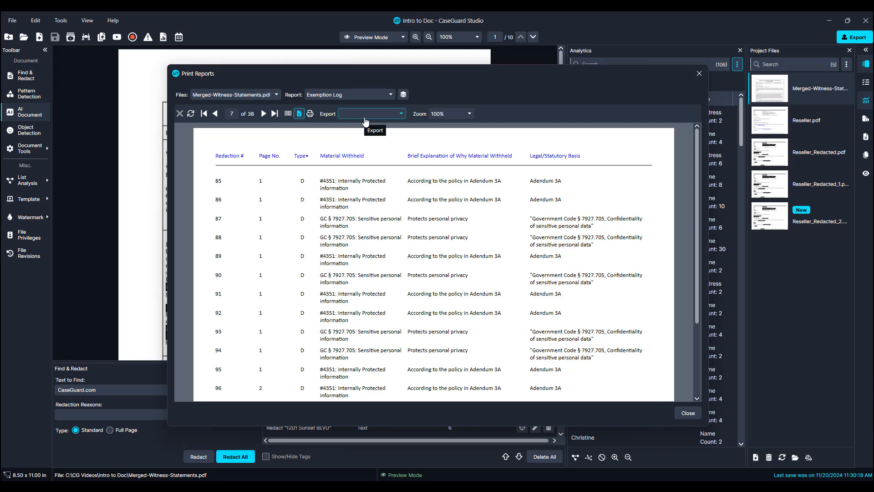
pyautogui.click(699, 75)
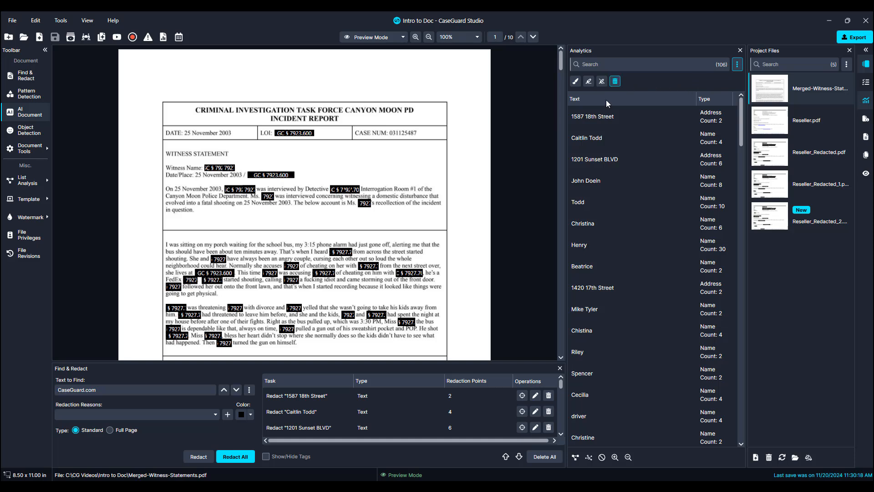
# Step: Delete all redactions from the document and enlarge the text of the analytics results
pyautogui.click(534, 461)
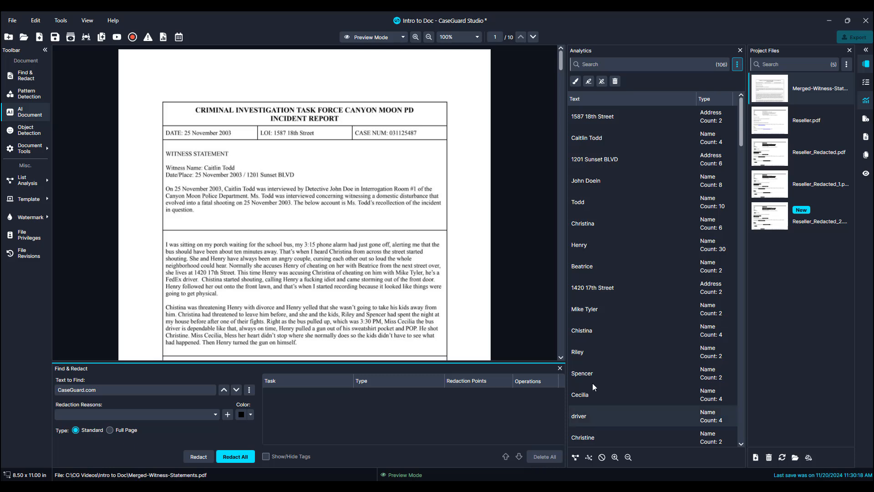
pyautogui.click(614, 457)
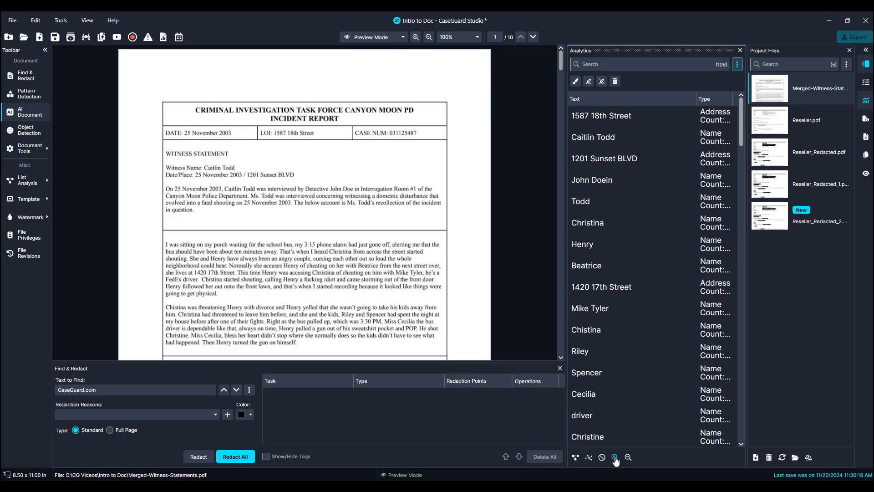
pyautogui.click(628, 458)
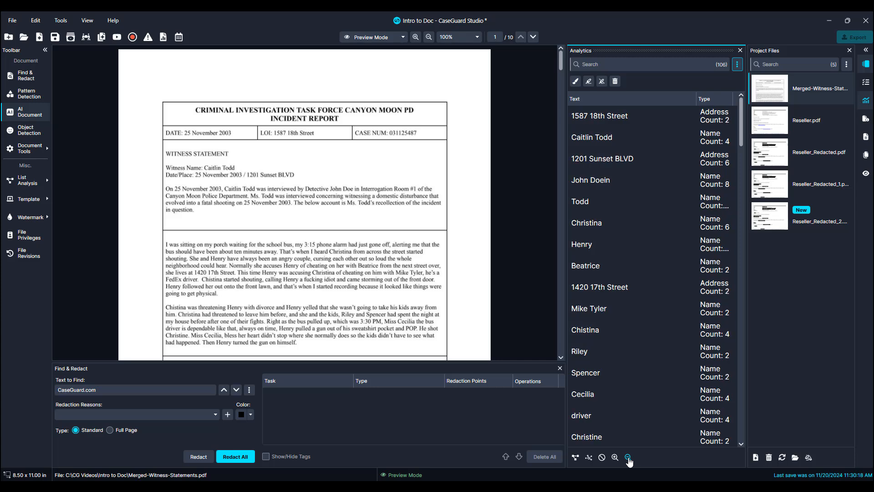
pyautogui.click(628, 458)
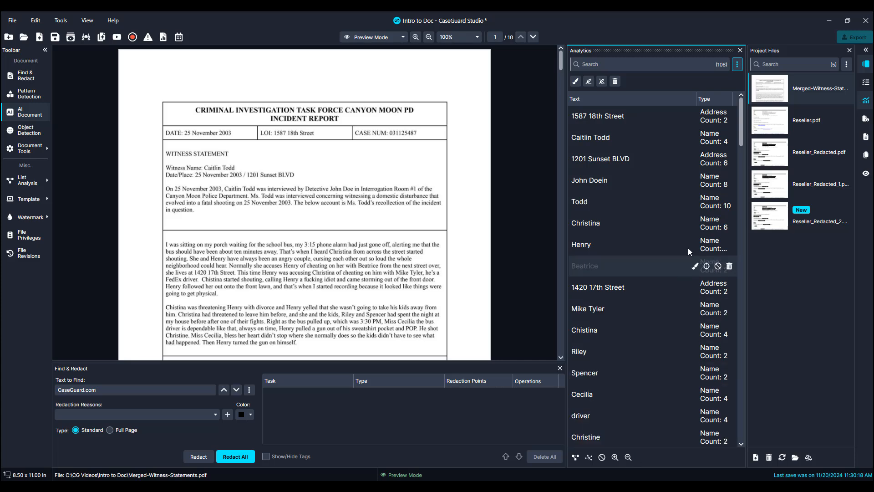
# Step: Step through the occurrences of the detected first name listed after the witness's surname in the analytics results
pyautogui.moveTo(695, 230)
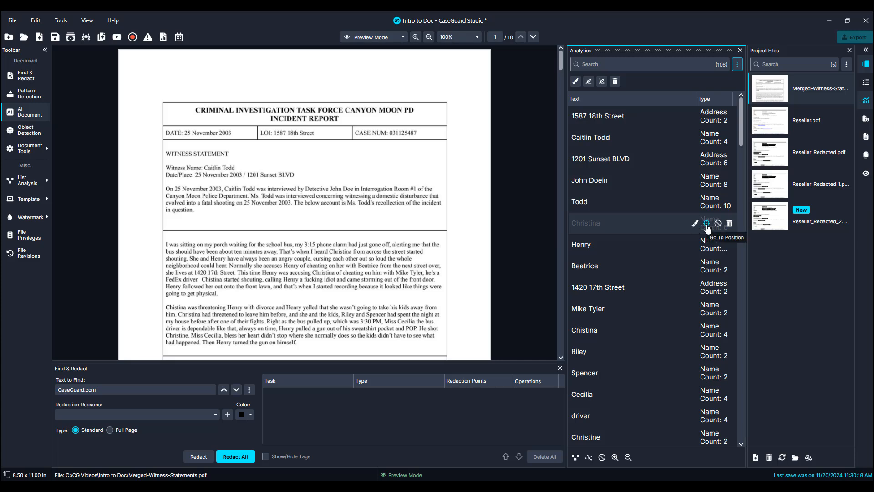
pyautogui.click(707, 223)
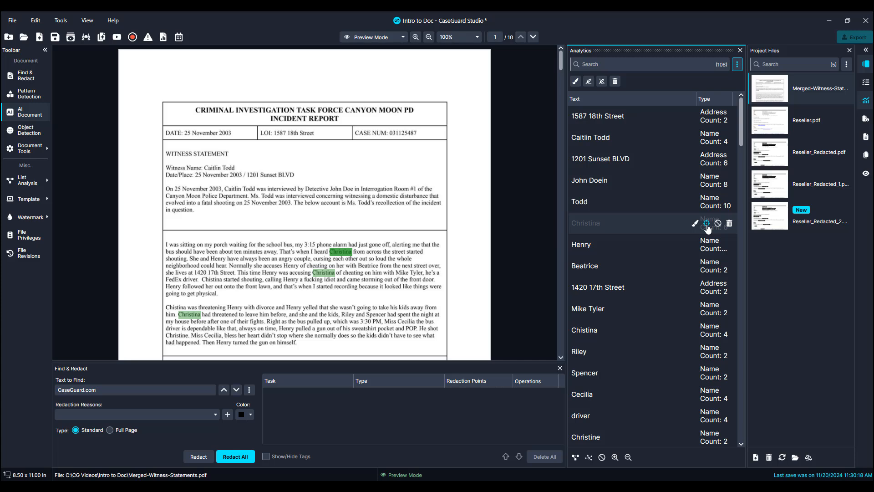
pyautogui.click(707, 223)
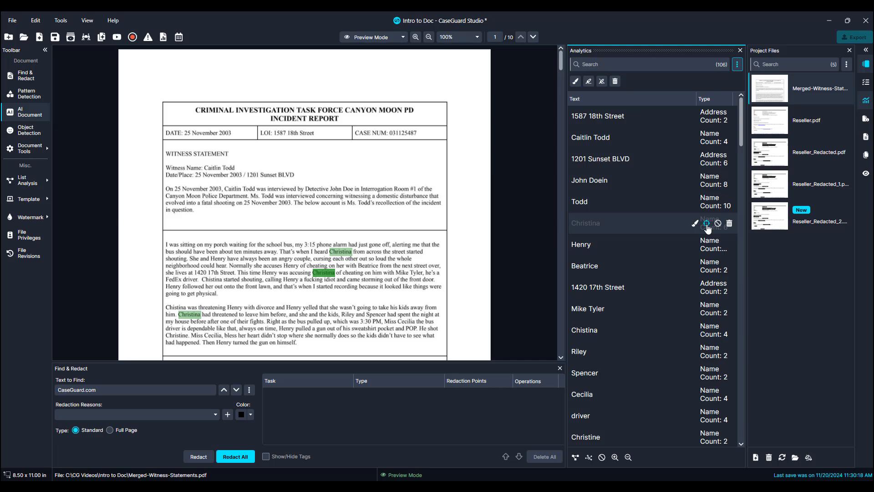
pyautogui.click(707, 223)
pyautogui.click(707, 223)
# Step: Locate the misspelled variant of that first name in the document and block it in this file only
pyautogui.scroll(-3, 707, 228)
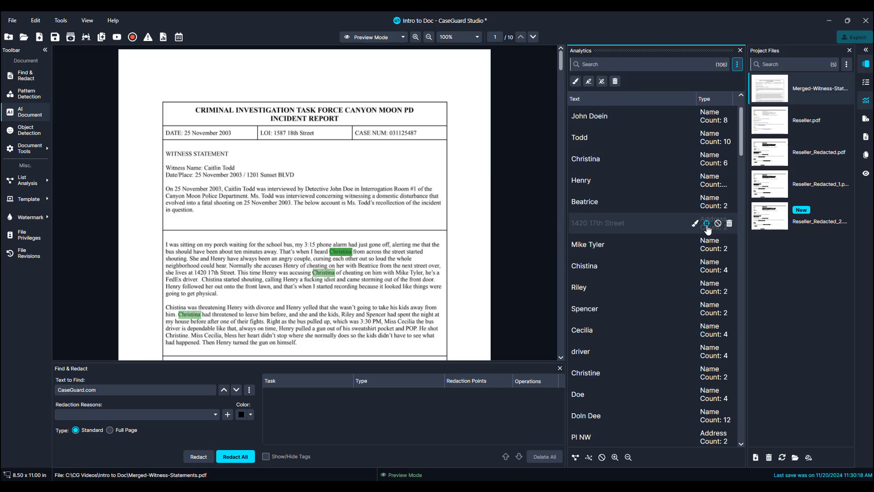
pyautogui.click(709, 267)
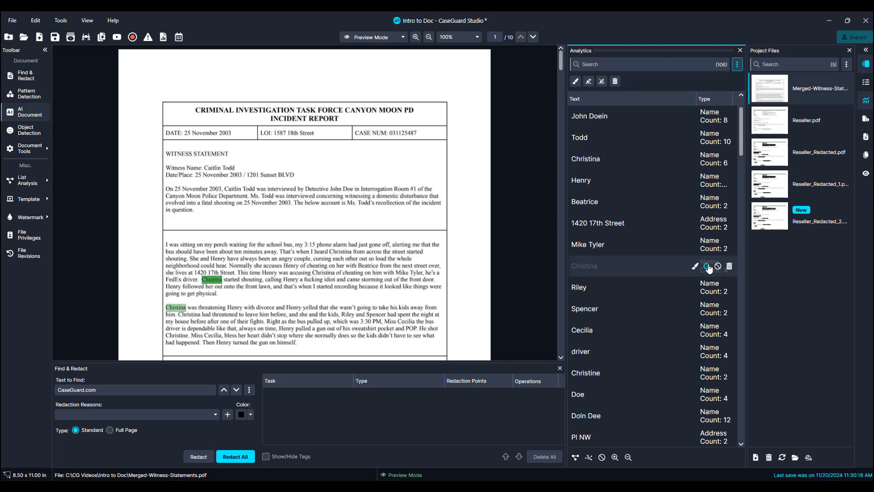
pyautogui.click(708, 268)
pyautogui.click(708, 268)
pyautogui.click(718, 266)
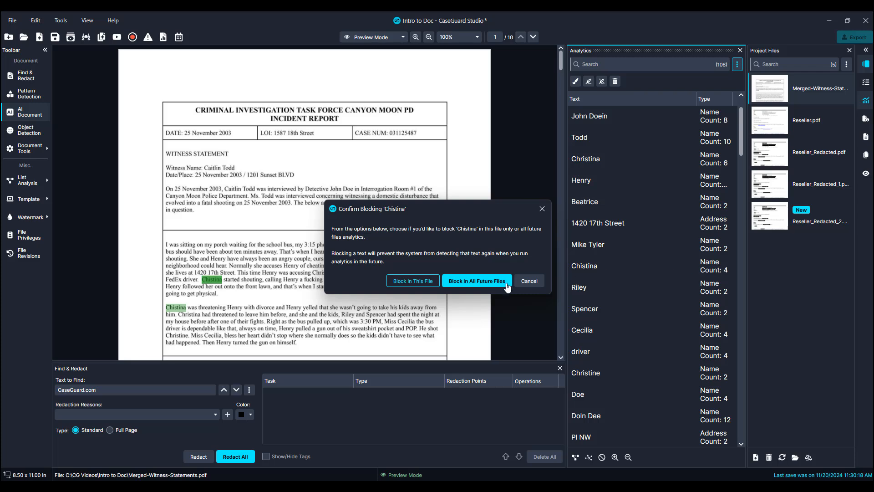
pyautogui.click(426, 281)
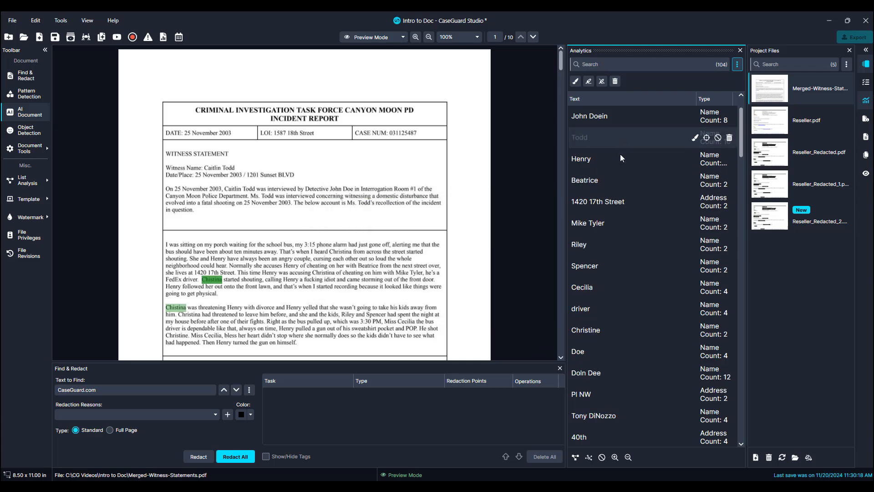
# Step: Filter the analytics results to items whose type equals Phone
pyautogui.moveTo(618, 309)
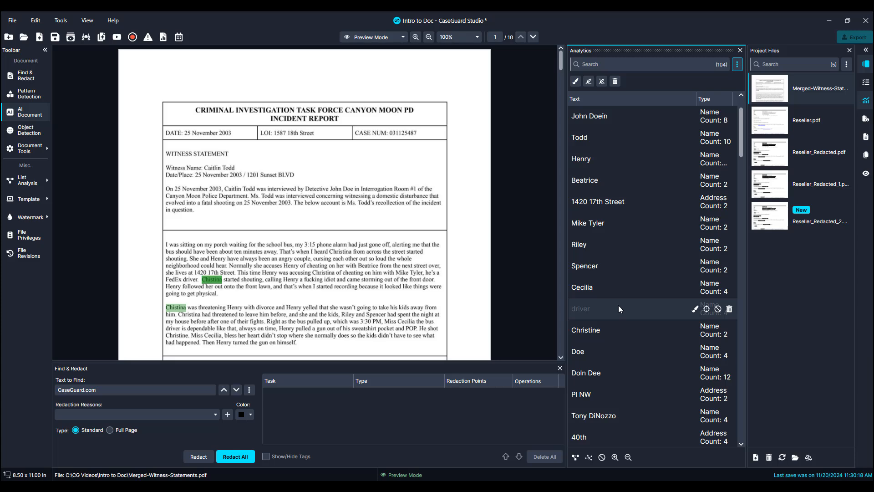
pyautogui.click(584, 64)
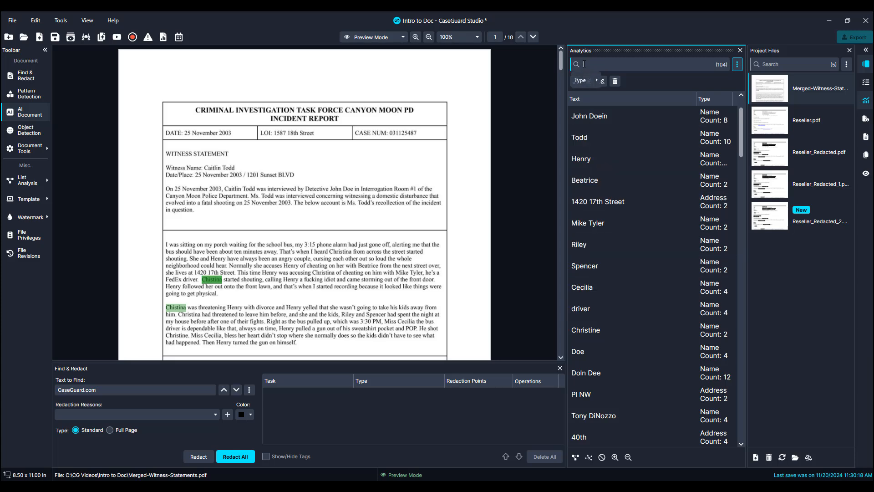
pyautogui.moveTo(586, 82)
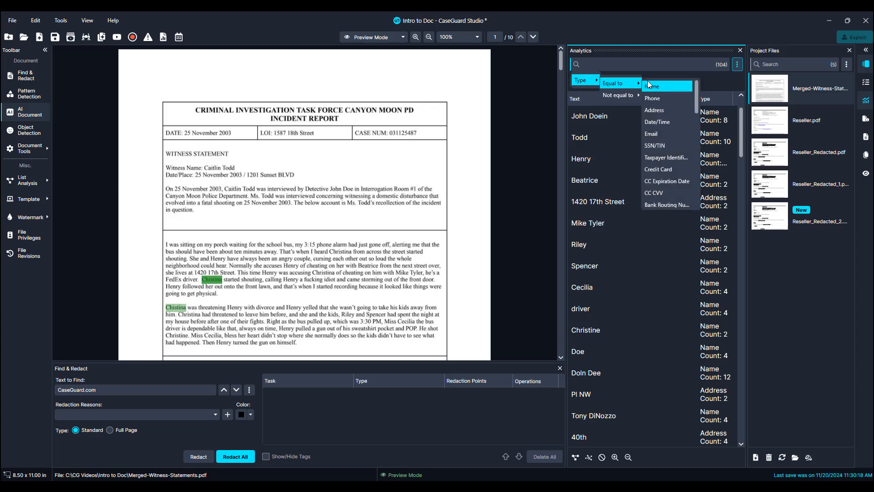
pyautogui.click(657, 100)
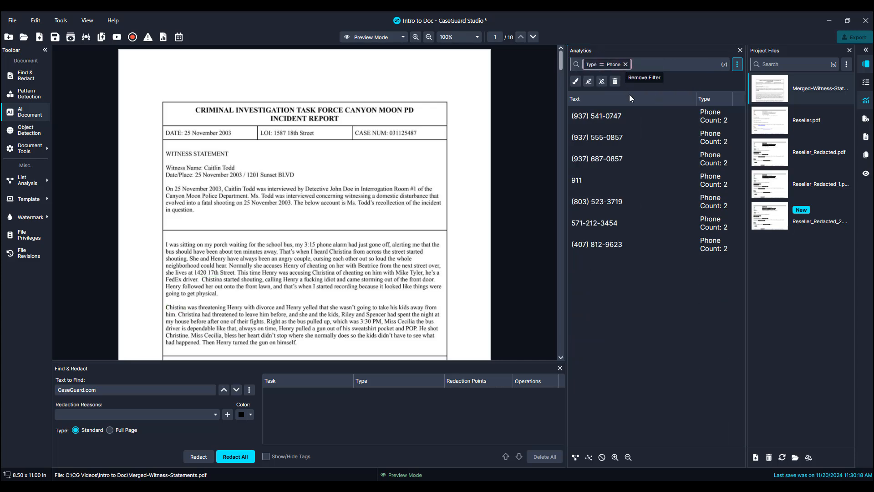
# Step: Block the detected item 911 in all future files
pyautogui.moveTo(649, 178)
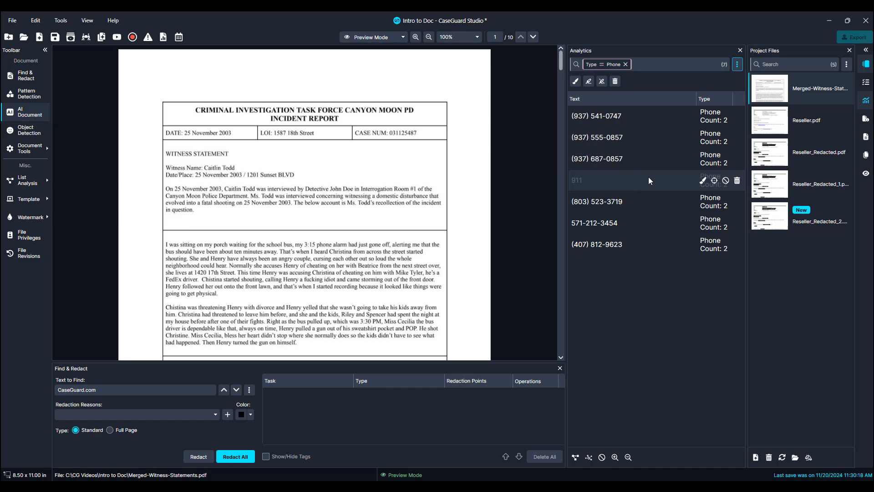
pyautogui.click(725, 182)
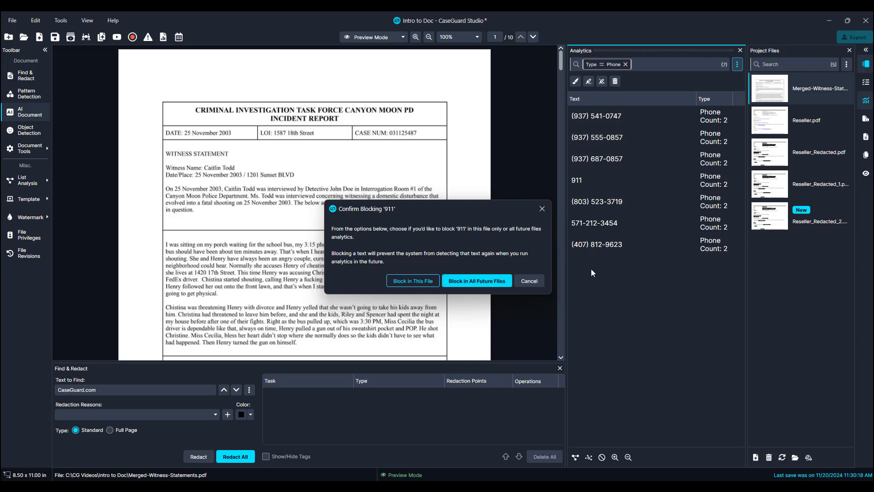
pyautogui.click(498, 288)
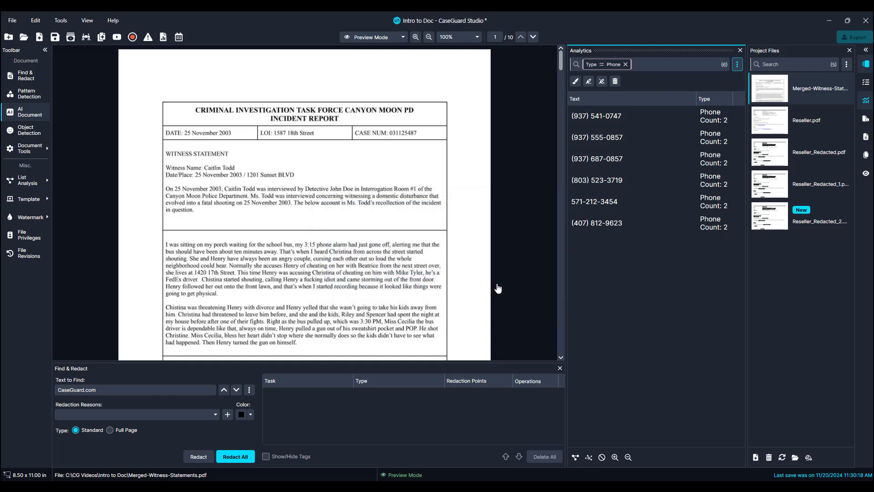
# Step: Clear the Phone type filter and redact all detected analytics items in the document
pyautogui.click(626, 64)
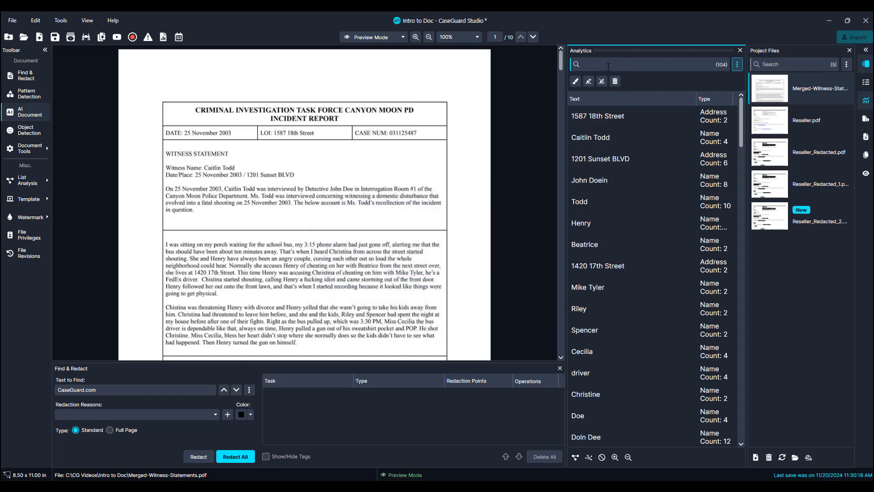
pyautogui.click(576, 81)
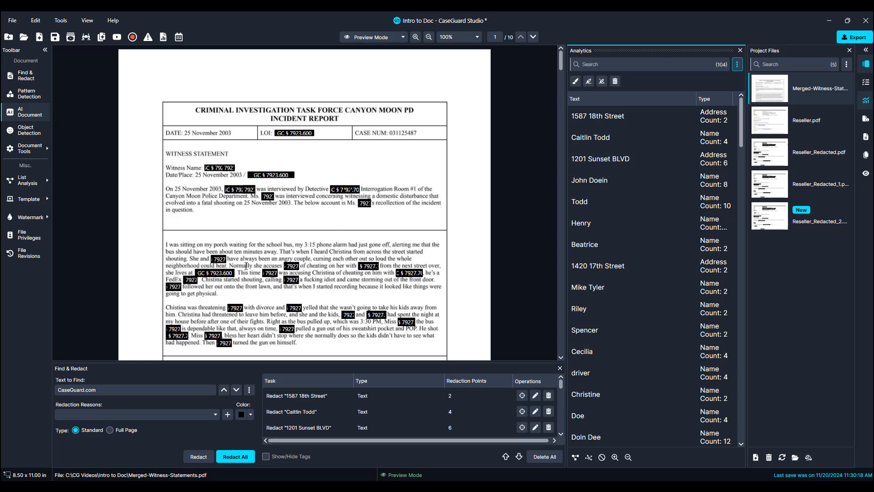
pyautogui.moveTo(214, 286)
# Step: Search the document for 911 and save the project
pyautogui.moveTo(97, 390); pyautogui.dragTo(56, 391)
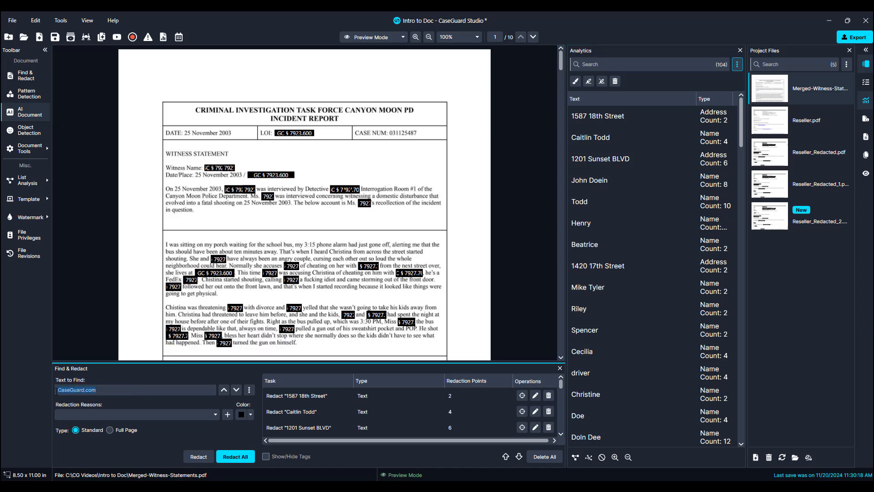
pyautogui.write('911')
pyautogui.press('Return')
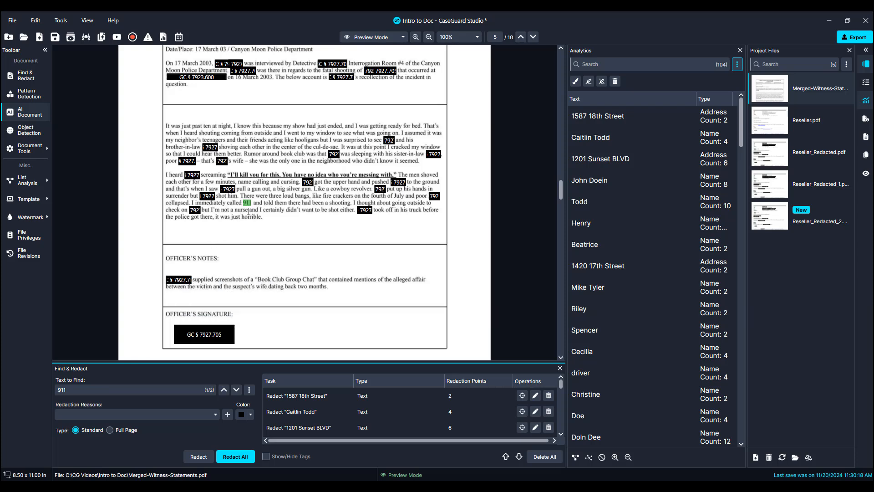
pyautogui.hotkey('ctrl', 's')
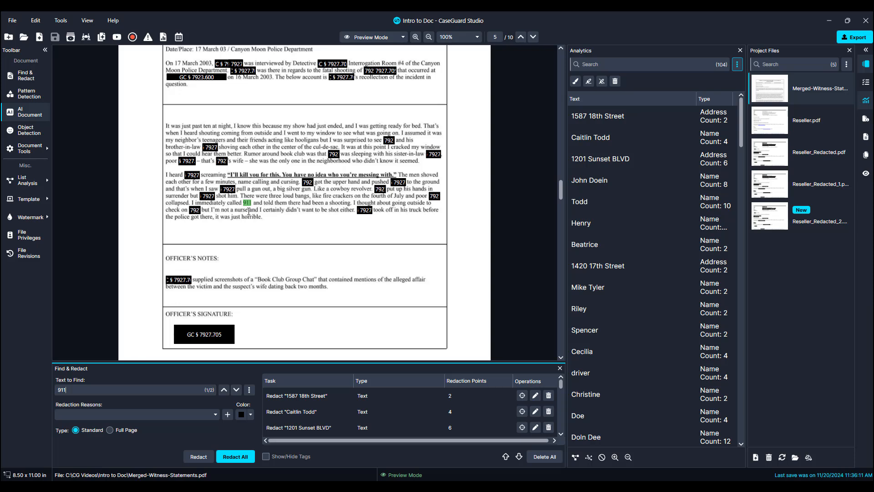
# Step: Unblock the blocked first name and its misspelled variant on page 1 in this file only
pyautogui.click(605, 460)
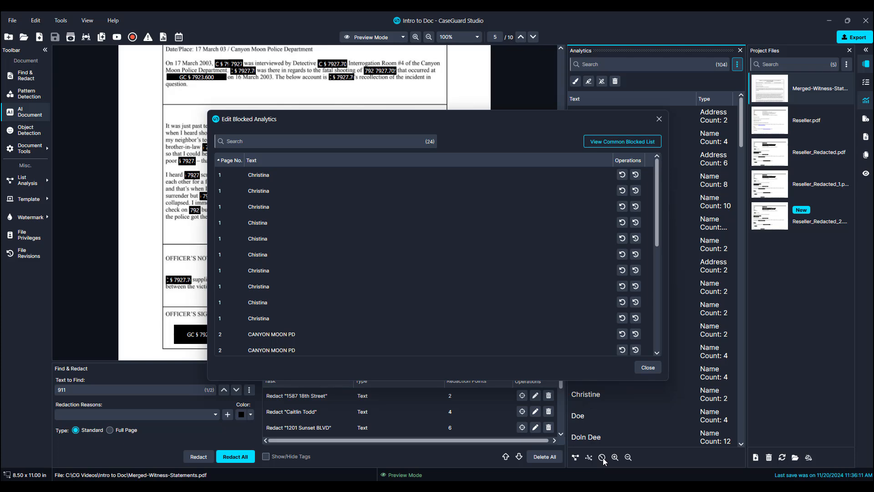
pyautogui.click(622, 175)
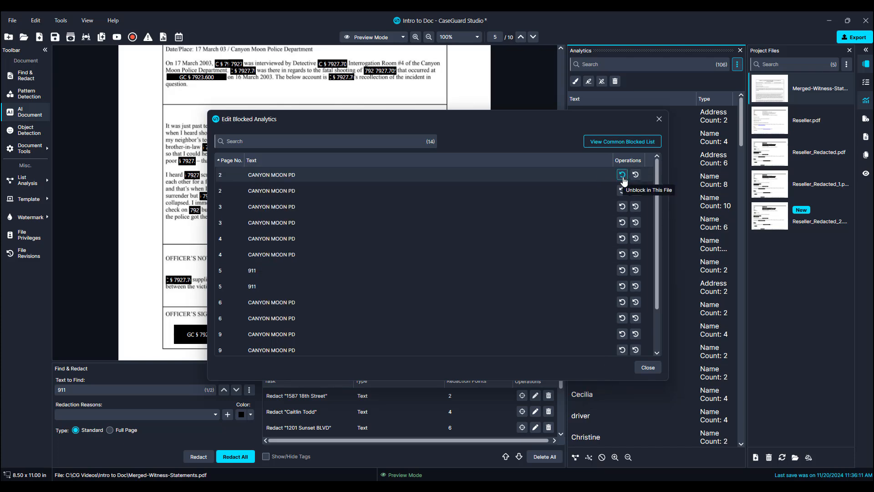
pyautogui.click(662, 117)
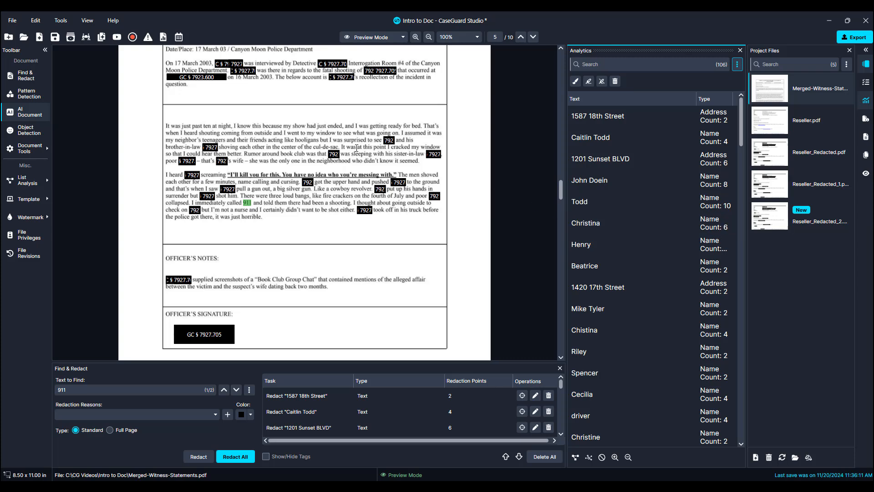
# Step: Remove "canyon moon pd" from the common blocked analytics list
pyautogui.click(61, 20)
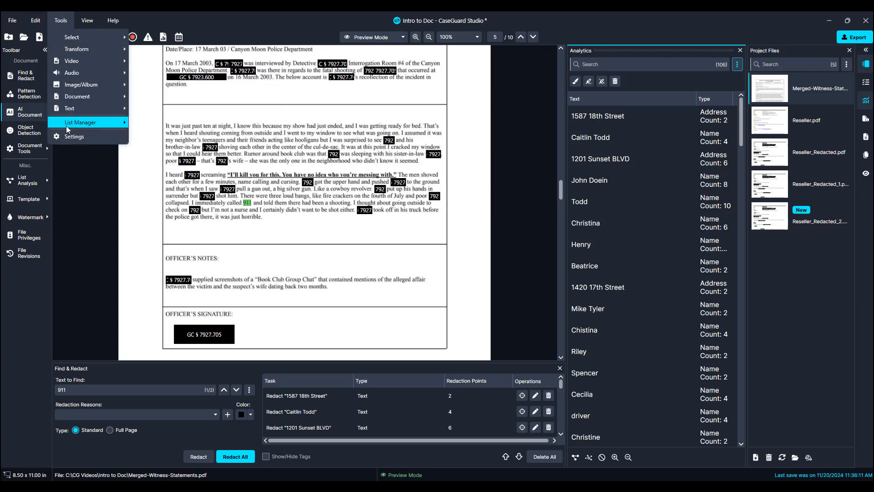
pyautogui.moveTo(84, 128)
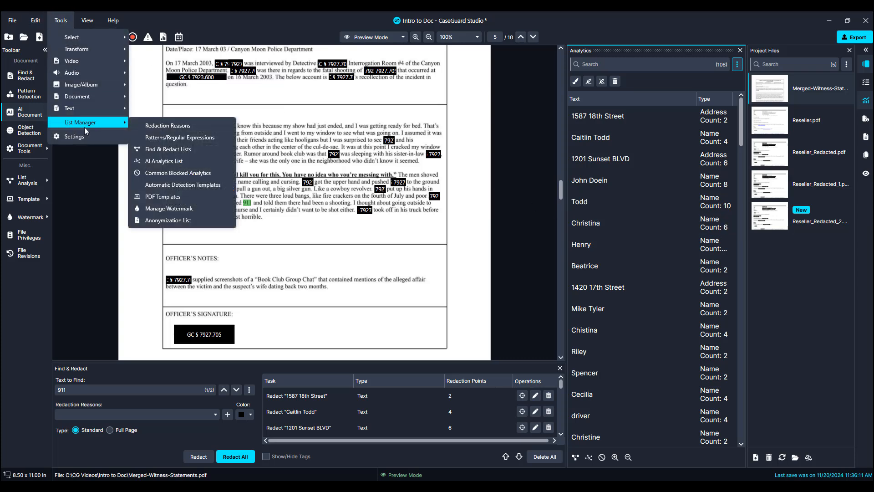
pyautogui.click(165, 174)
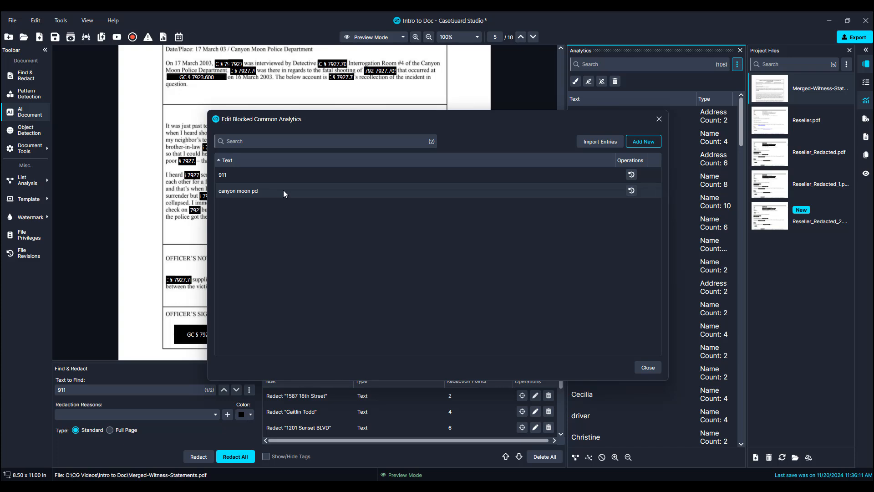
pyautogui.click(630, 195)
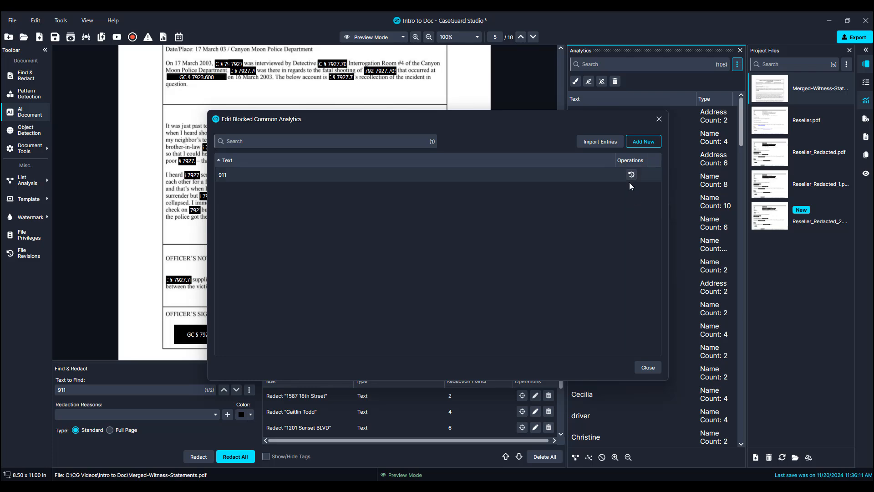
pyautogui.click(647, 367)
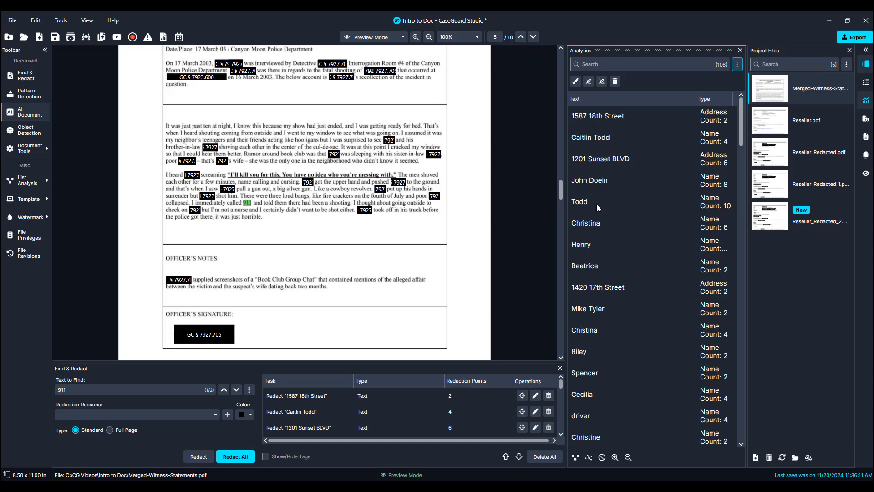
# Step: Save the project and export the redacted copy of Merged-Witness-Statements.pdf
pyautogui.click(855, 37)
pyautogui.click(536, 297)
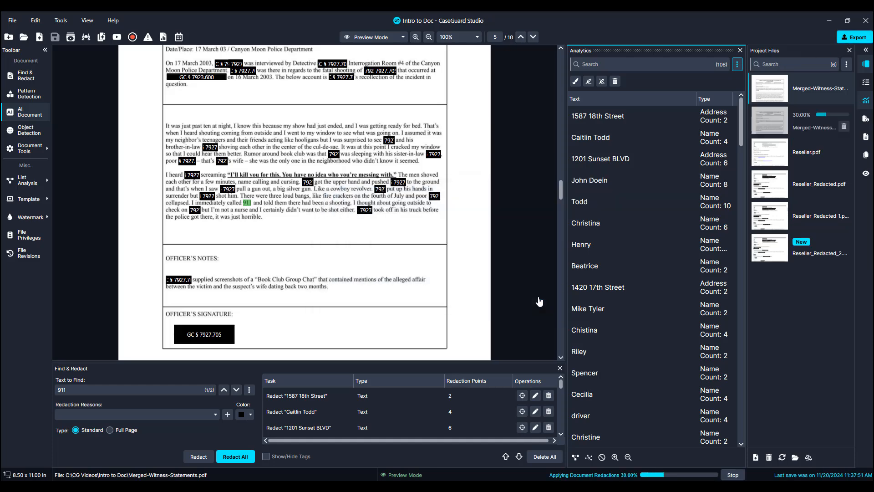
# Step: Generate the Exemption Log report for Merged-Witness-Statements.pdf and look through its first six pages
pyautogui.click(163, 36)
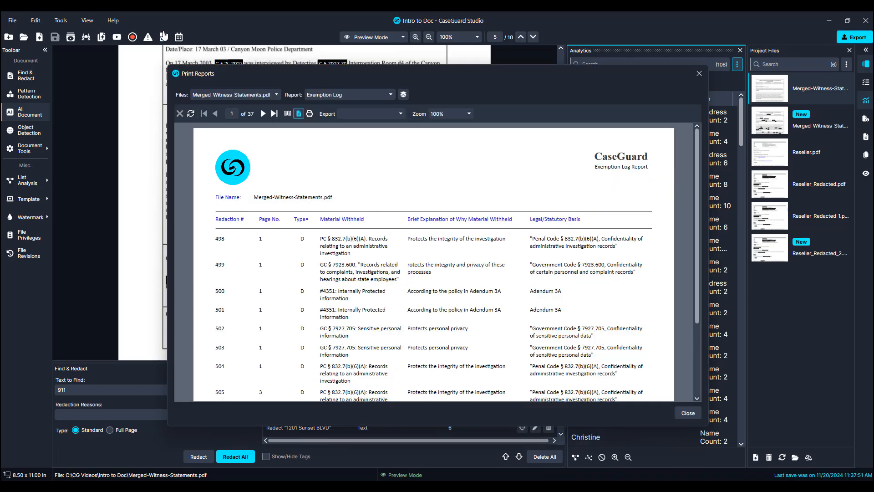
pyautogui.scroll(-3, 264, 126)
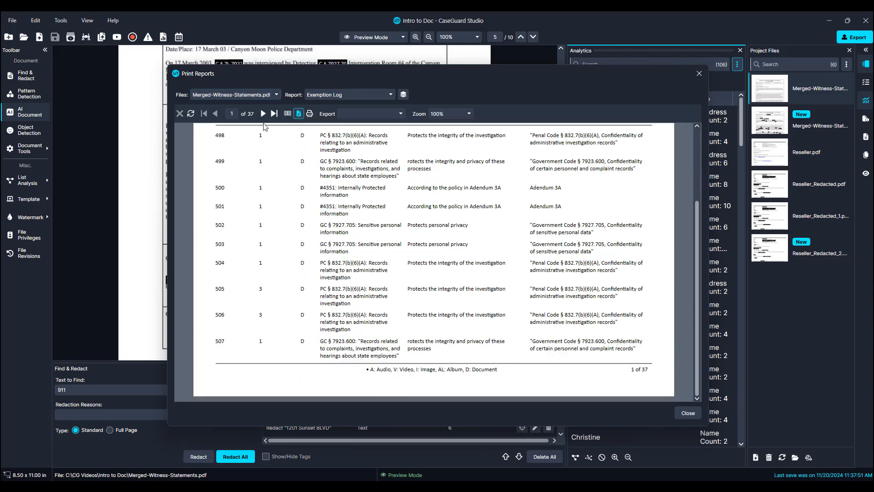
pyautogui.click(267, 117)
pyautogui.click(267, 117)
pyautogui.click(267, 117)
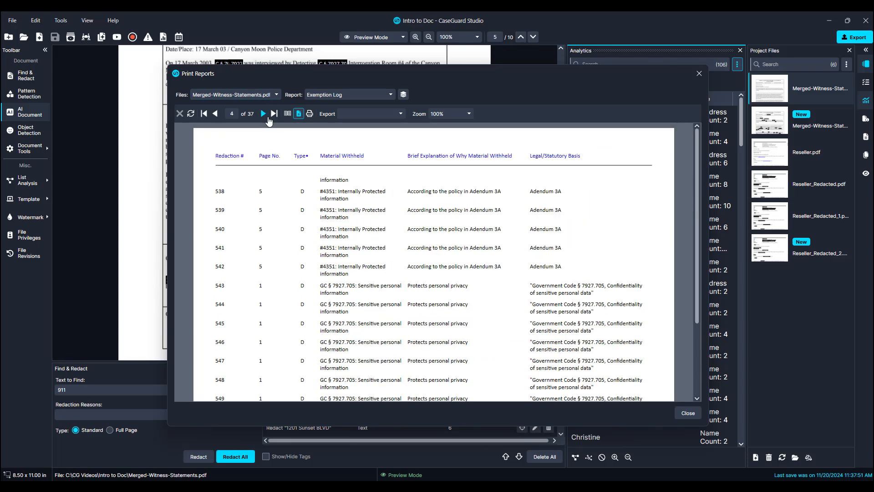
pyautogui.click(264, 114)
pyautogui.click(264, 114)
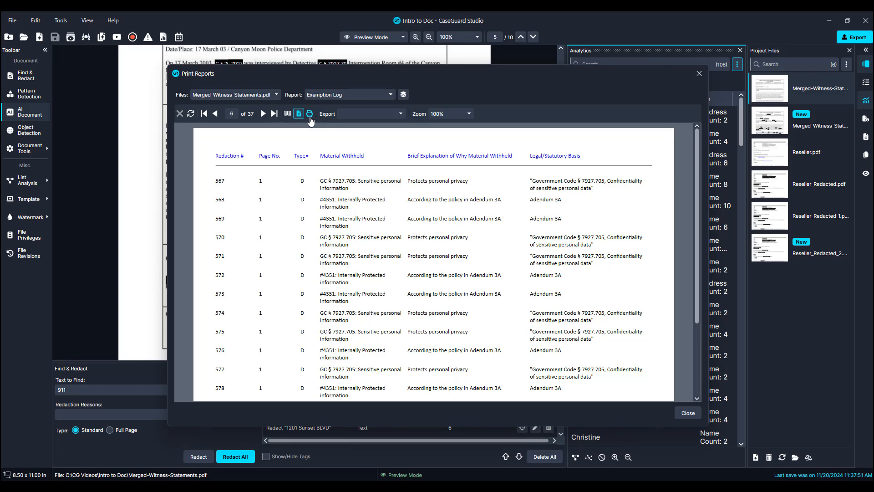
# Step: Export the exemption log as an Acrobat PDF file named Exemption Log.pdf and close the report
pyautogui.click(349, 115)
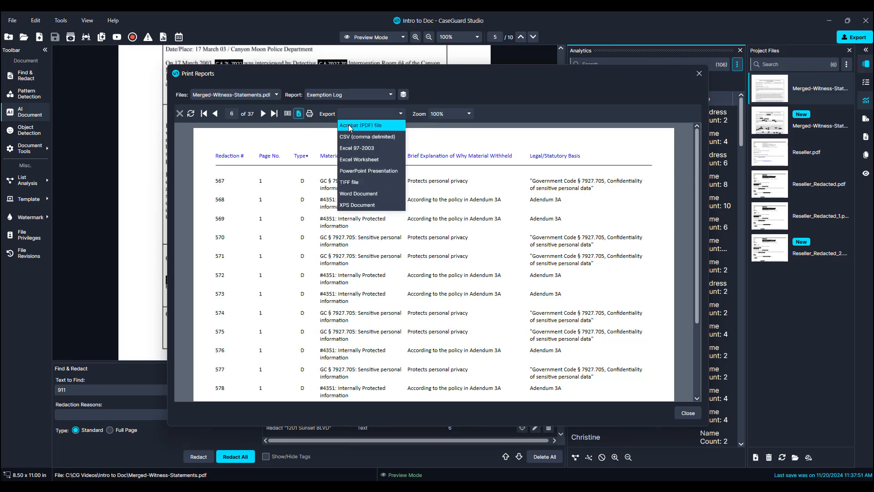
pyautogui.click(350, 120)
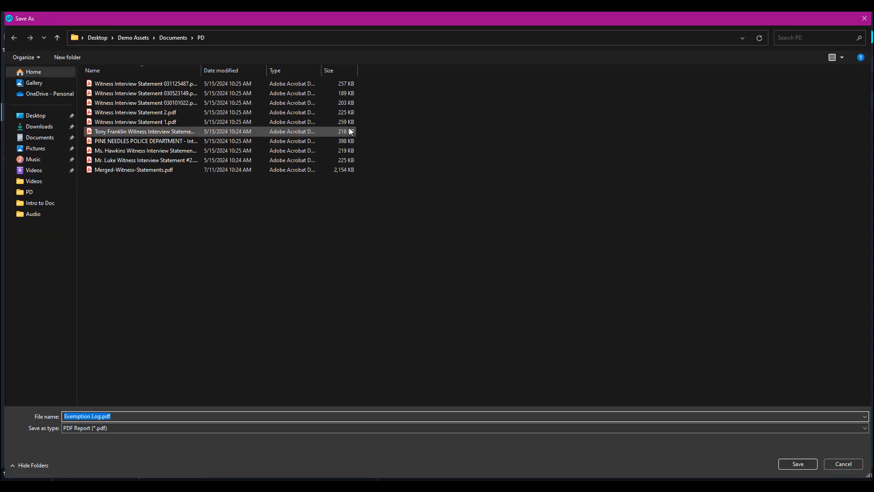
pyautogui.press('Return')
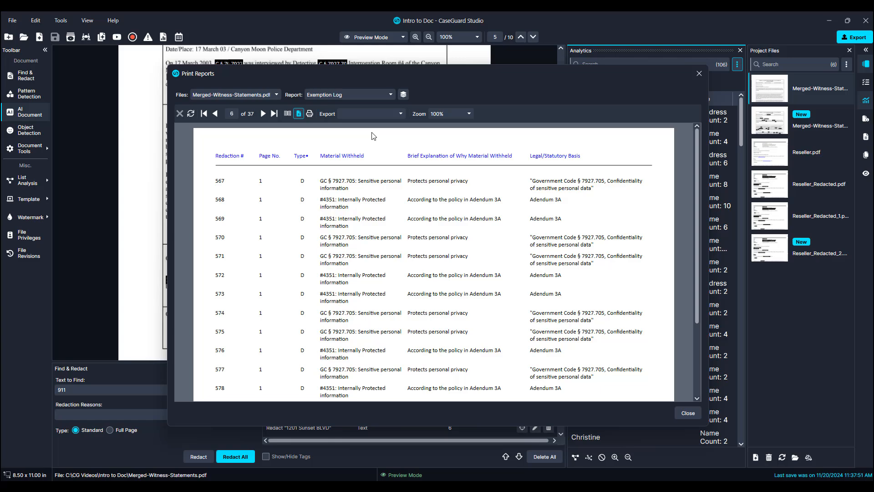
pyautogui.click(699, 73)
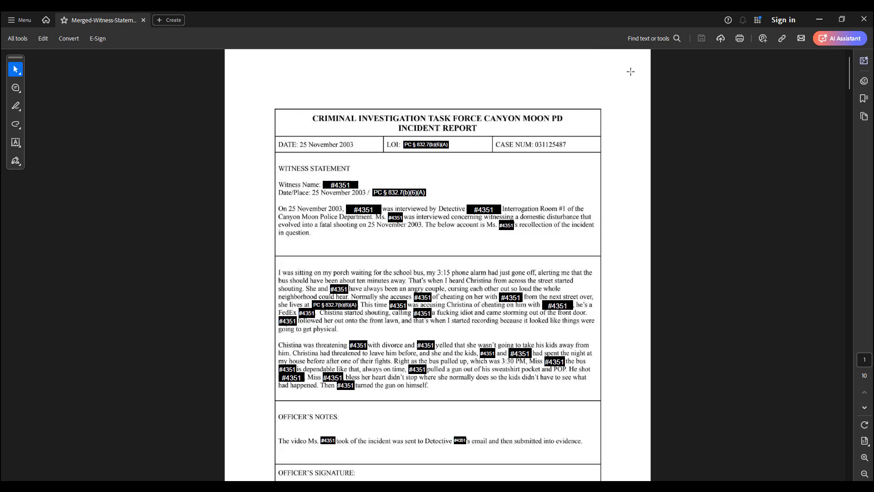
# Step: Examine the redactions and their legal-reason comments throughout the exported witness statements PDF in Adobe Acrobat
pyautogui.scroll(-3, 623, 129)
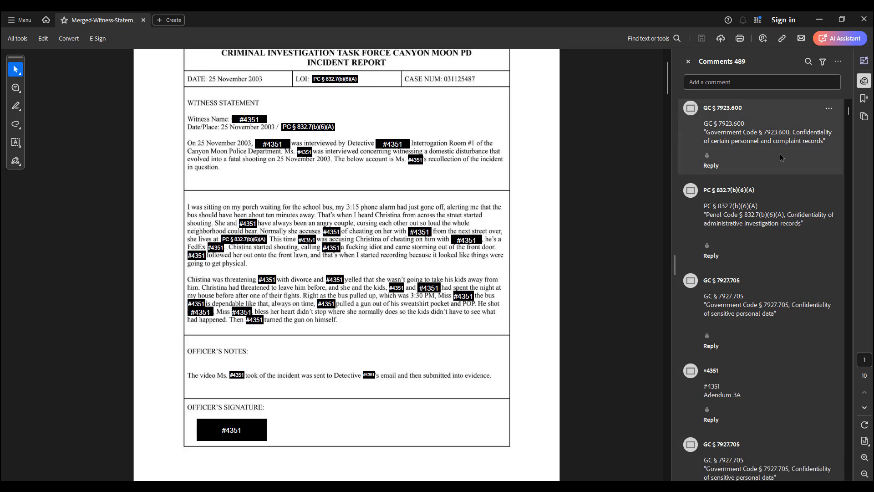
pyautogui.scroll(-2, 780, 154)
pyautogui.scroll(-2, 726, 191)
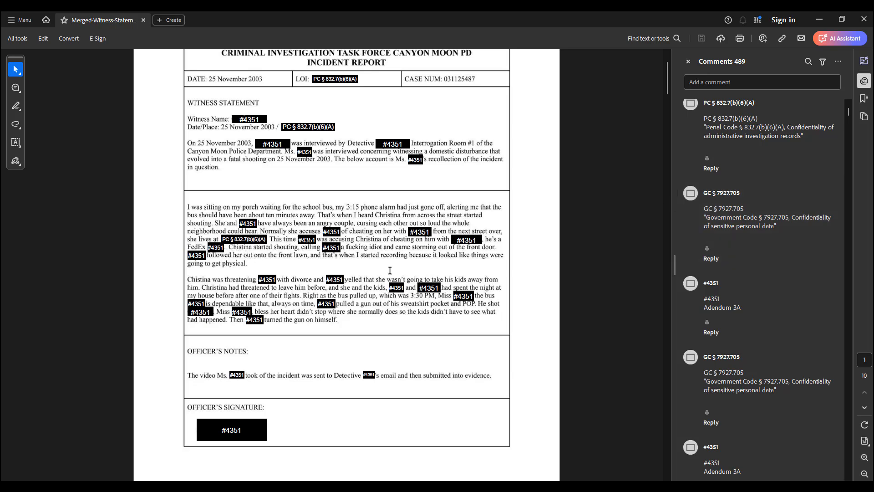
pyautogui.scroll(-4, 401, 269)
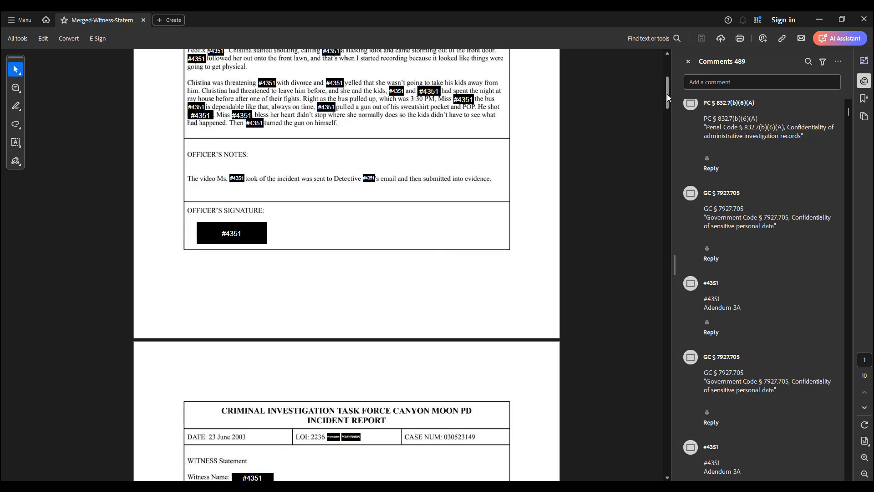
pyautogui.moveTo(668, 94); pyautogui.dragTo(660, 460)
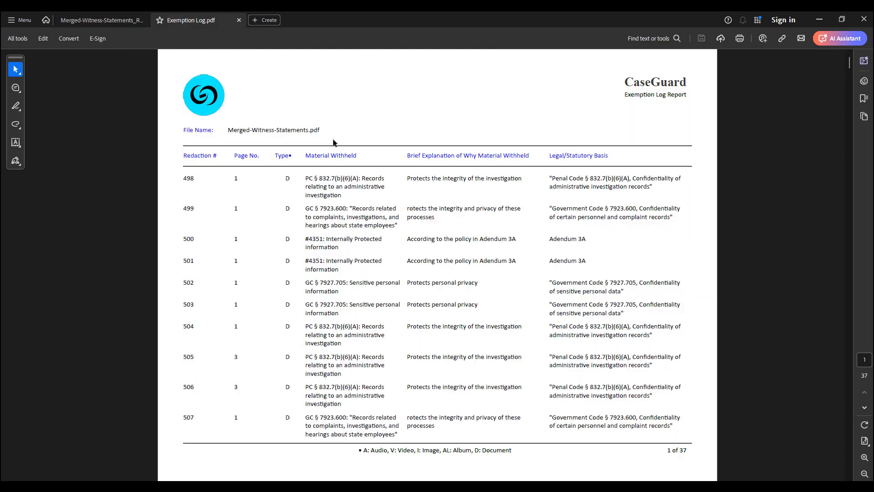
# Step: Review the entries in the exported Exemption Log.pdf, close all open PDFs and return to CaseGuard Studio
pyautogui.scroll(1, 460, 140)
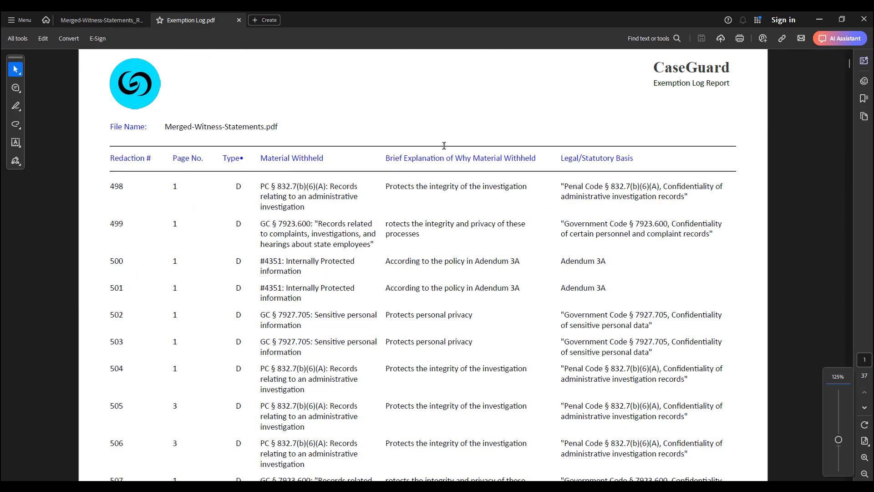
pyautogui.scroll(1, 448, 137)
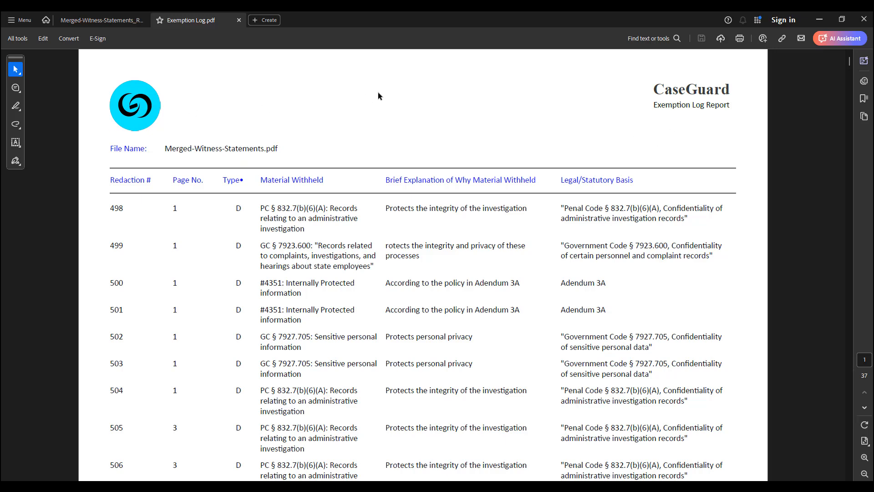
pyautogui.scroll(-10, 377, 92)
pyautogui.scroll(-20, 378, 92)
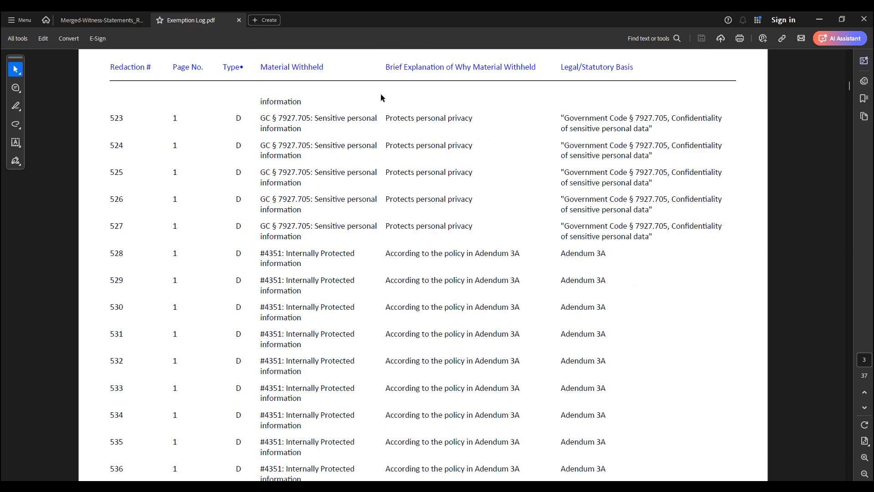
pyautogui.scroll(-20, 382, 99)
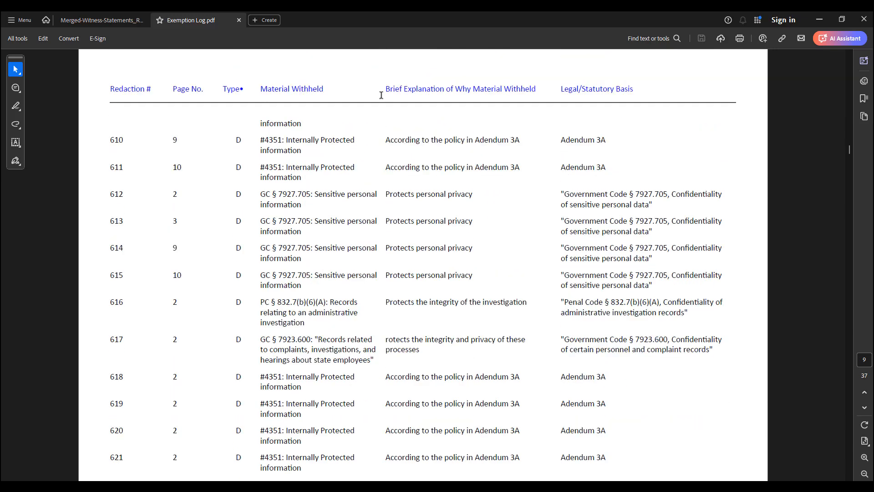
pyautogui.click(864, 18)
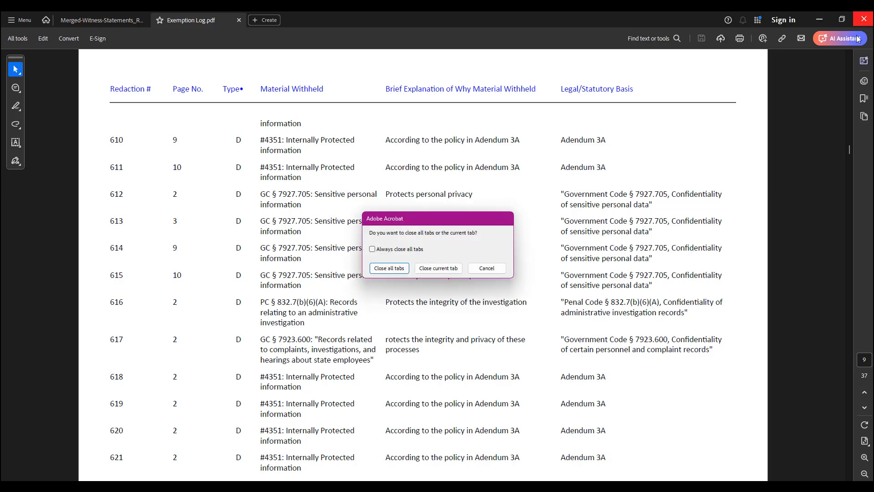
pyautogui.click(404, 268)
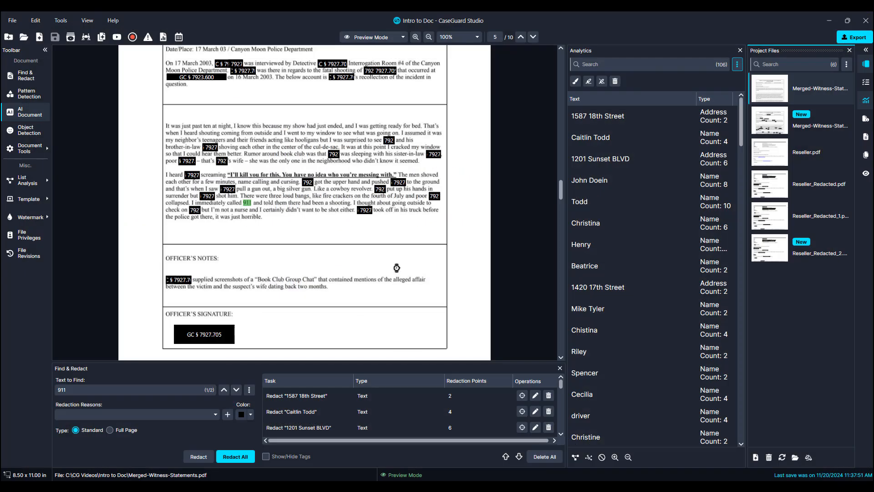